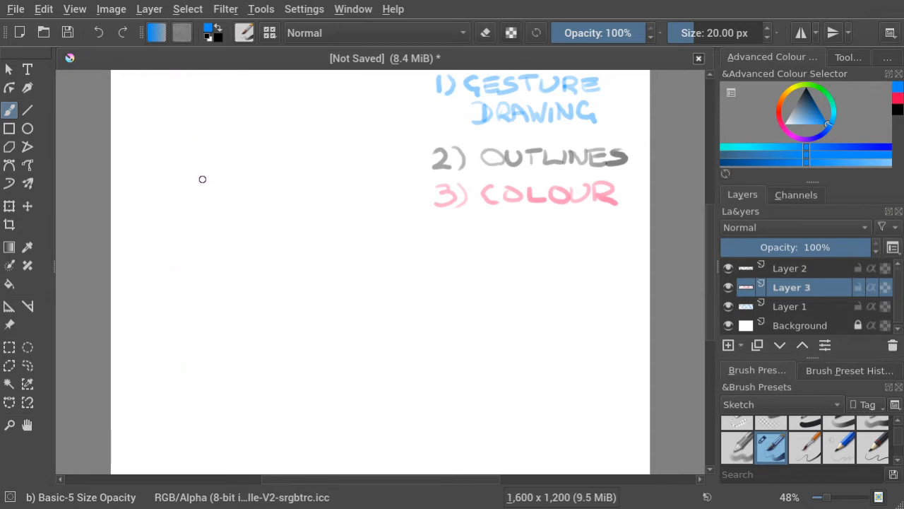
Sketch a small blue stick figure holding a sword, with a second sword beside it, near the canvas's upper edge
mouse_move(158, 99)
mouse_down()
mouse_move(147, 110)
mouse_move(160, 101)
mouse_move(154, 139)
mouse_move(141, 147)
mouse_move(161, 149)
mouse_move(160, 121)
mouse_move(170, 121)
mouse_up()
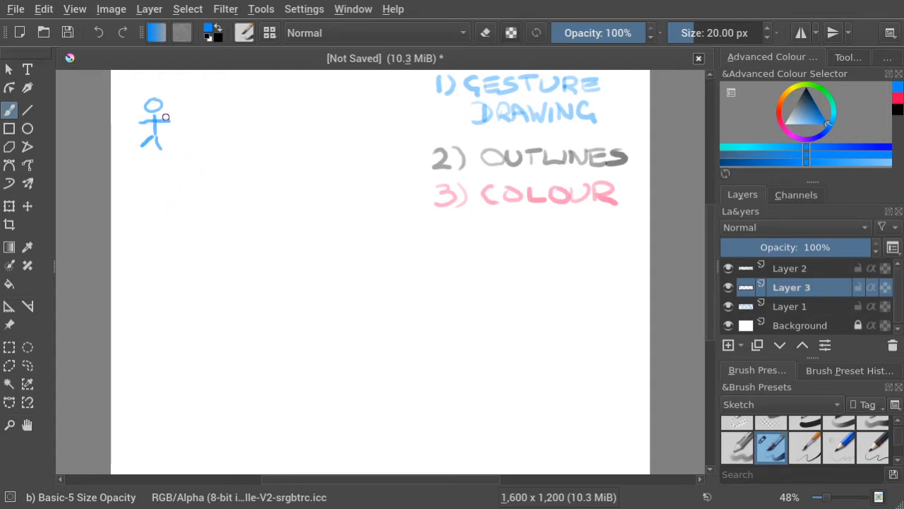
mouse_move(169, 114)
mouse_down()
mouse_move(160, 125)
mouse_move(170, 128)
mouse_up()
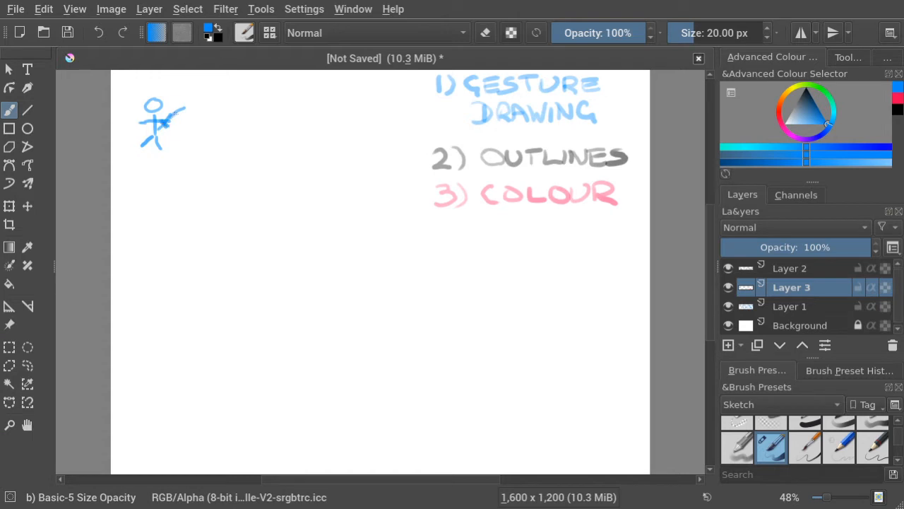
mouse_move(190, 134)
mouse_down()
mouse_move(216, 119)
mouse_move(202, 138)
mouse_up()
Sketch a small book, an unrolled scroll and a raised hand as blue idea sketches below the stick figure
drag(140, 195, 167, 200)
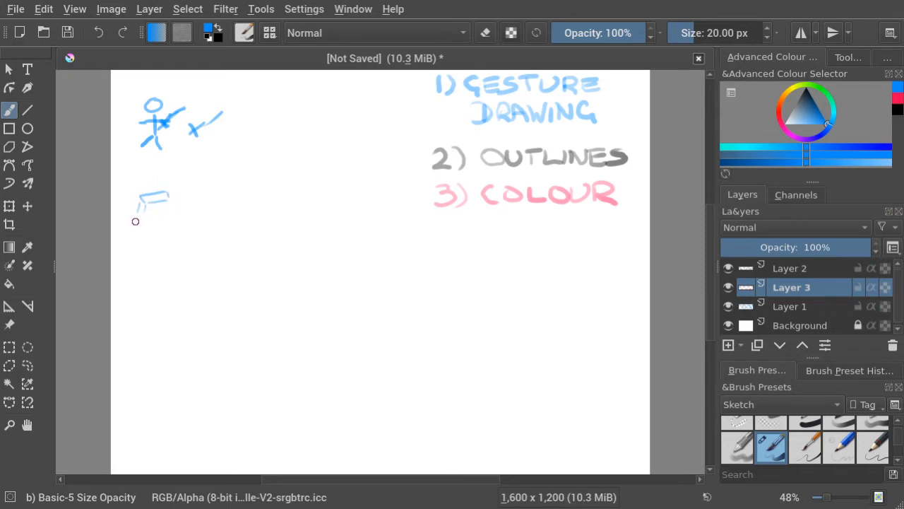
mouse_move(138, 216)
mouse_down()
mouse_move(166, 217)
mouse_move(160, 213)
mouse_up()
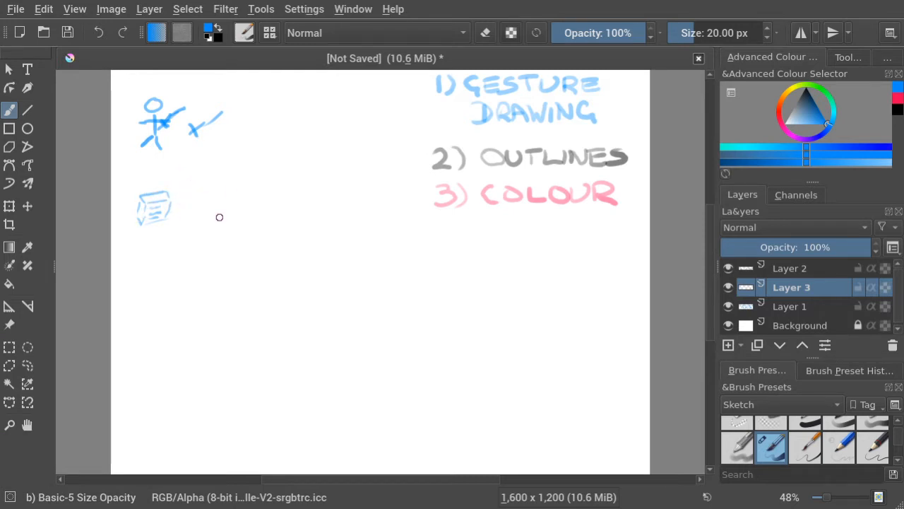
mouse_move(191, 192)
mouse_down()
mouse_move(223, 189)
mouse_move(181, 210)
mouse_move(225, 193)
mouse_move(178, 215)
mouse_up()
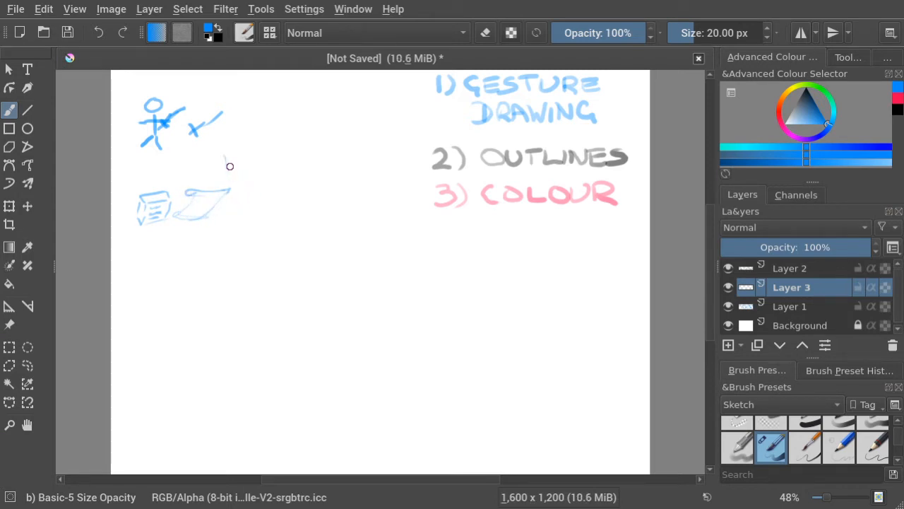
drag(219, 140, 221, 170)
Erase the stick figure and both swords from Layer 3
key(e)
mouse_move(226, 115)
mouse_down()
mouse_move(183, 135)
mouse_move(185, 113)
mouse_up()
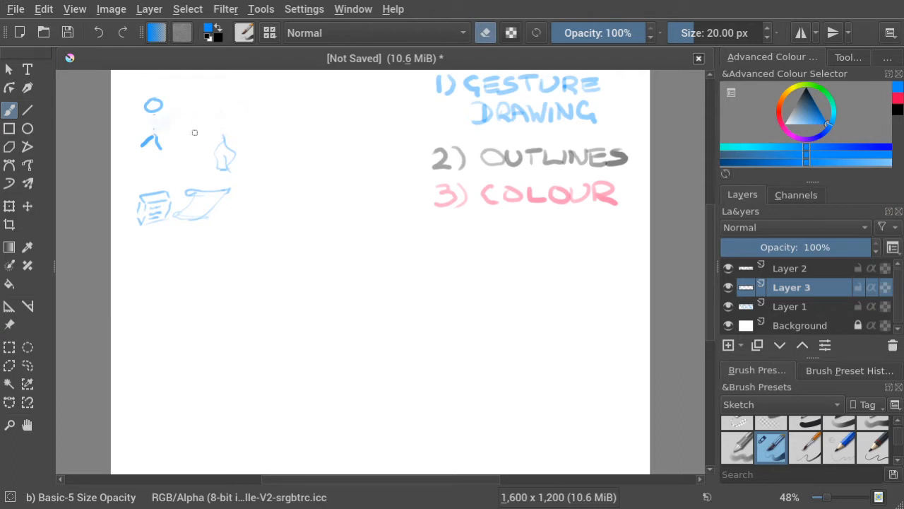
mouse_move(163, 125)
mouse_down()
mouse_move(157, 100)
mouse_move(133, 100)
mouse_move(173, 107)
mouse_up()
mouse_move(175, 131)
mouse_down()
mouse_move(133, 149)
mouse_move(153, 140)
mouse_up()
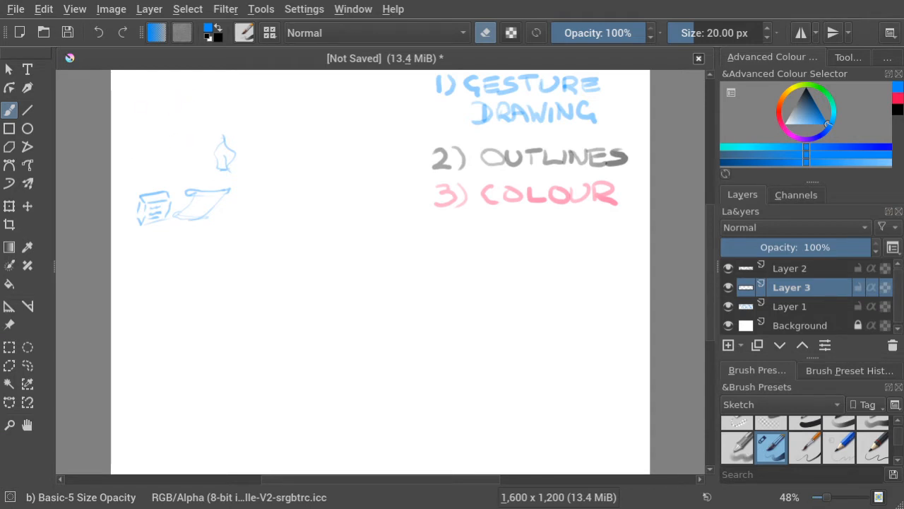
Select the scroll and hand sketches with a rectangle and move them up into the page corner above the book
click(9, 347)
drag(266, 118, 171, 242)
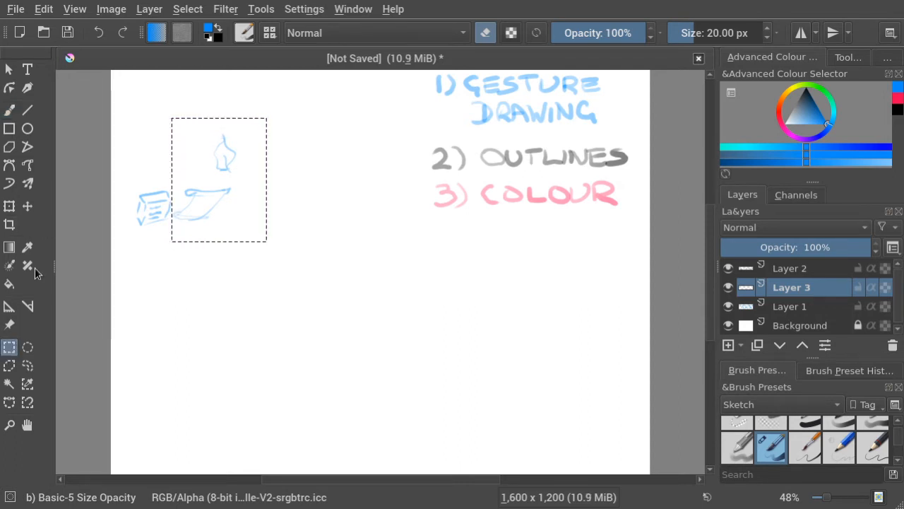
key(t)
drag(193, 182, 146, 147)
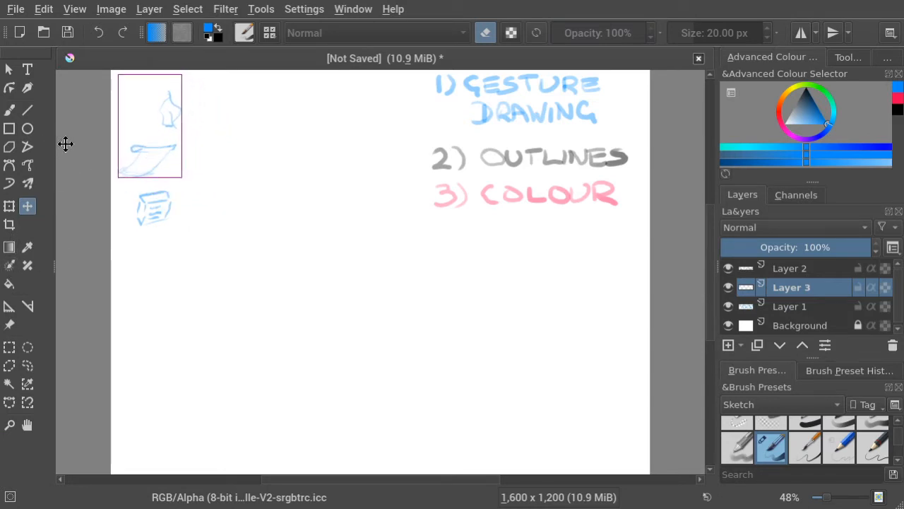
key(Return)
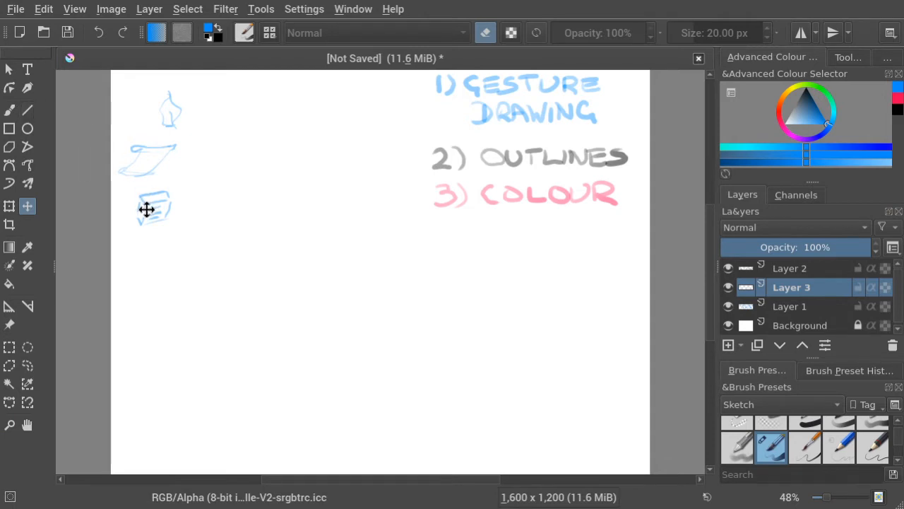
Erase the book sketch and the stray blue strokes over it, then return the brush to painting mode
mouse_move(113, 196)
mouse_down()
mouse_move(188, 196)
mouse_move(174, 200)
mouse_move(166, 186)
mouse_move(113, 200)
mouse_move(130, 190)
mouse_move(191, 196)
mouse_move(109, 223)
mouse_move(175, 205)
mouse_move(164, 188)
mouse_move(142, 192)
mouse_up()
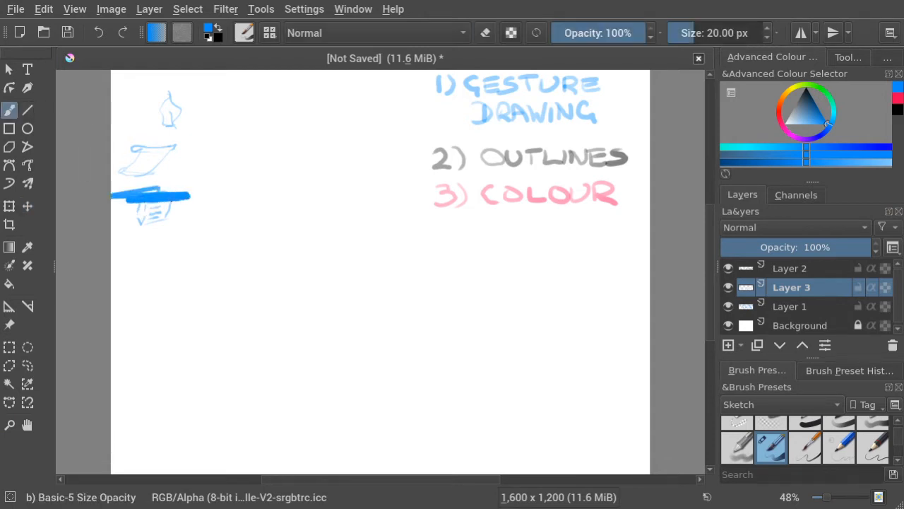
key(e)
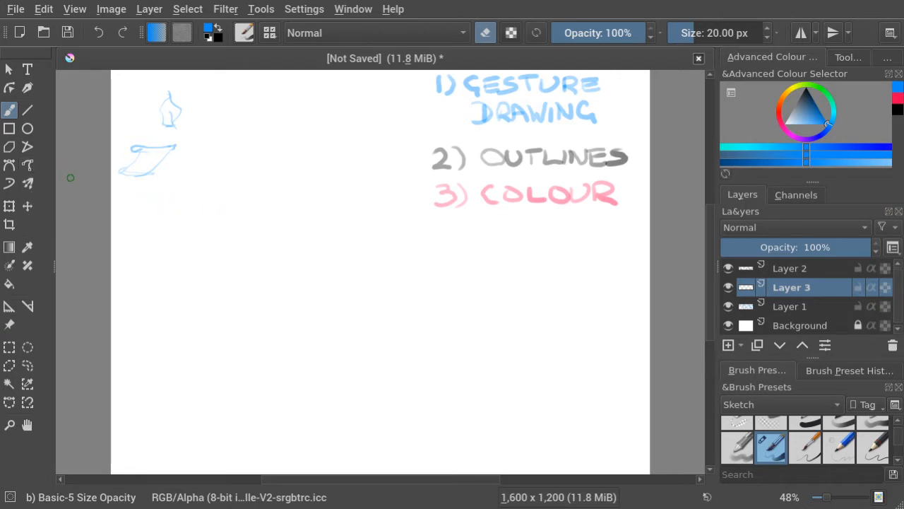
key(e)
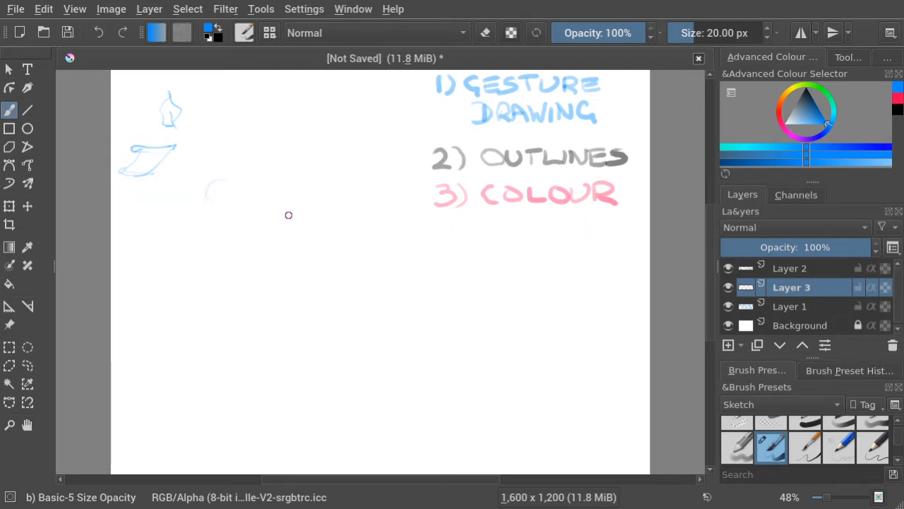
Make Layer 1 the active layer and lock Layer 3 and Layer 2
click(774, 306)
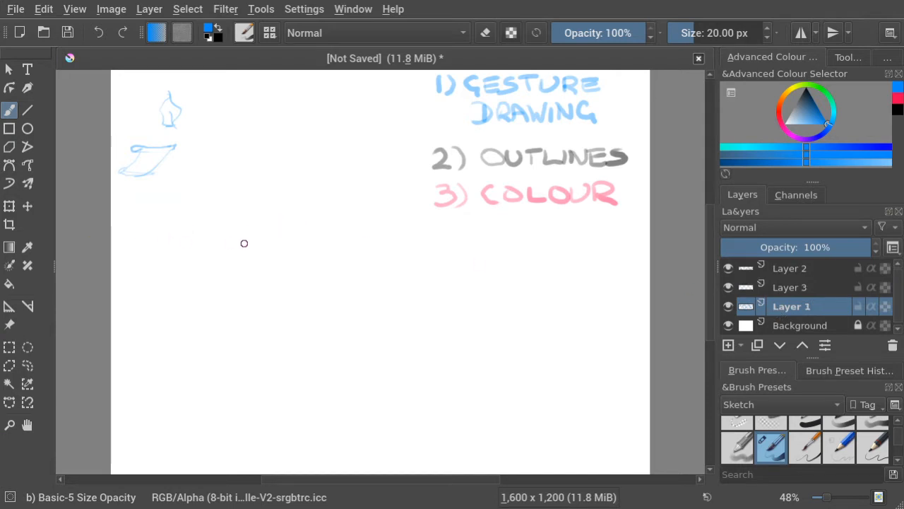
click(858, 287)
click(857, 269)
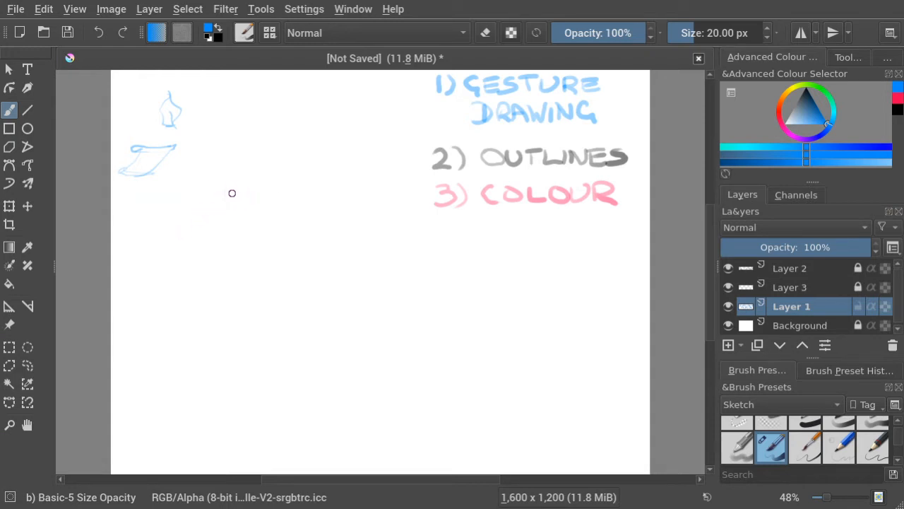
Sketch the figure's round head with face and jaw lines, and mark its two shoulders in blue on Layer 1
mouse_move(243, 180)
mouse_down()
mouse_move(259, 195)
mouse_move(248, 204)
mouse_move(255, 202)
mouse_up()
mouse_move(238, 192)
mouse_down()
mouse_move(260, 203)
mouse_move(236, 181)
mouse_up()
drag(236, 187, 248, 203)
drag(247, 207, 247, 217)
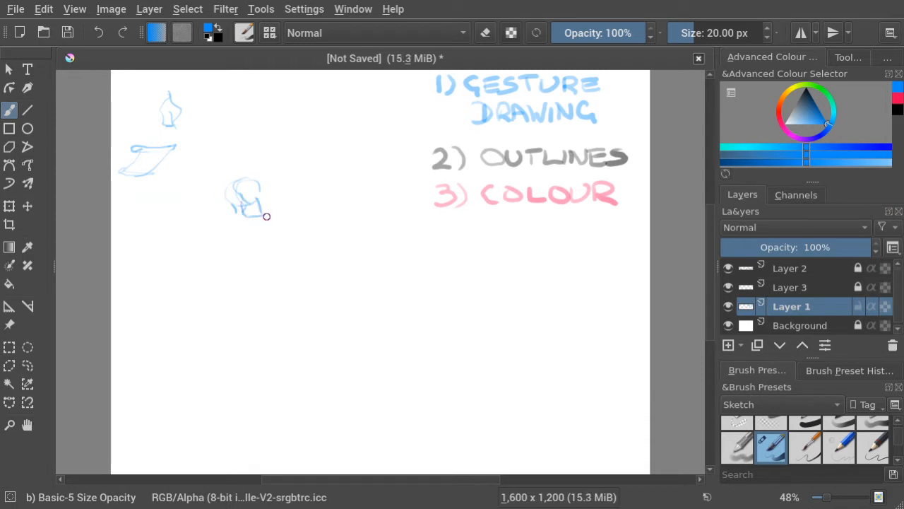
key(ctrl+z)
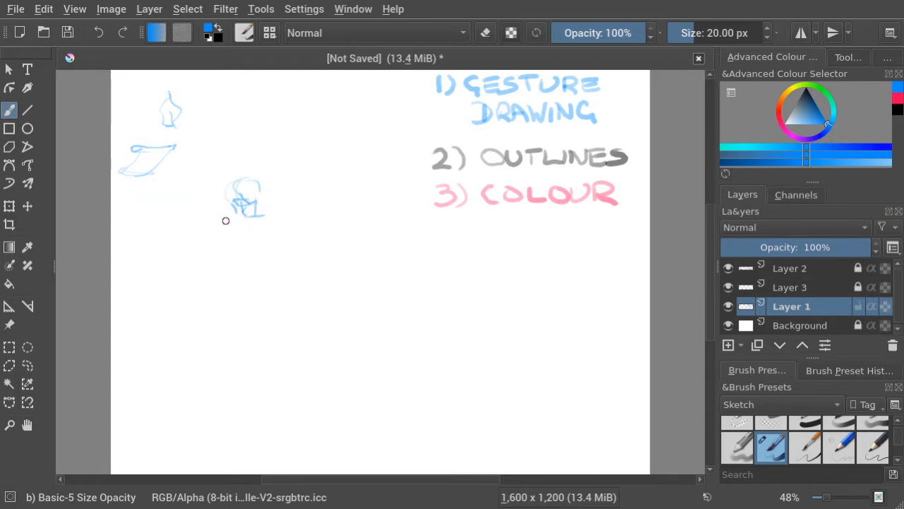
drag(225, 221, 262, 221)
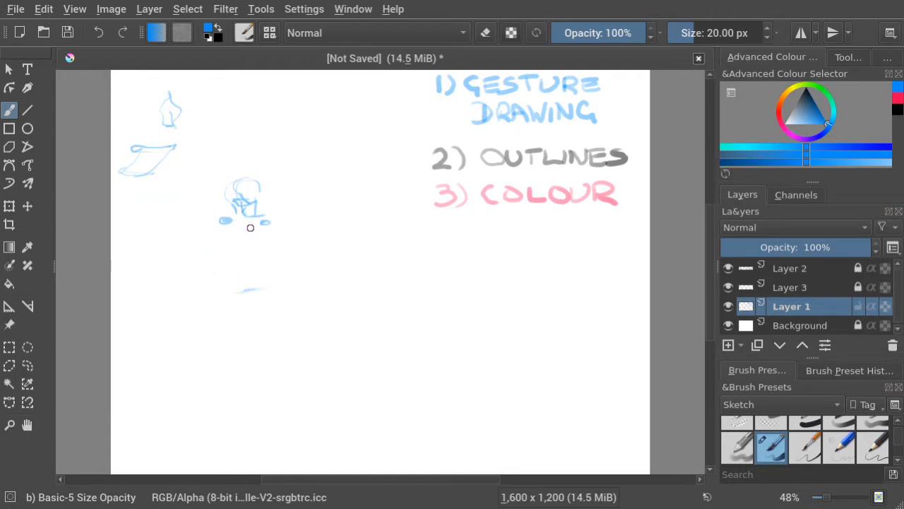
Draw the figure's spine, hip lines and two spread legs with knee and foot marks below the shoulders
mouse_move(245, 221)
mouse_down()
mouse_move(241, 283)
mouse_move(248, 262)
mouse_move(227, 269)
mouse_move(261, 257)
mouse_up()
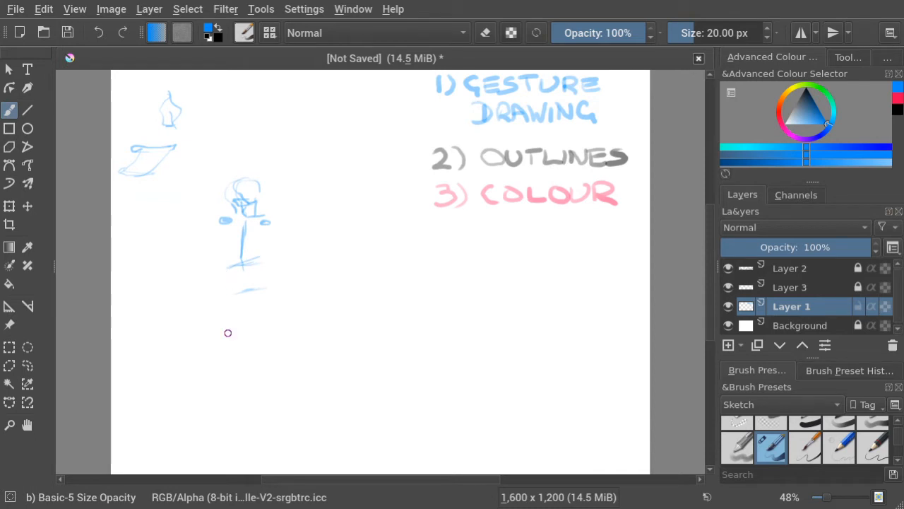
drag(232, 310, 232, 318)
drag(260, 265, 271, 308)
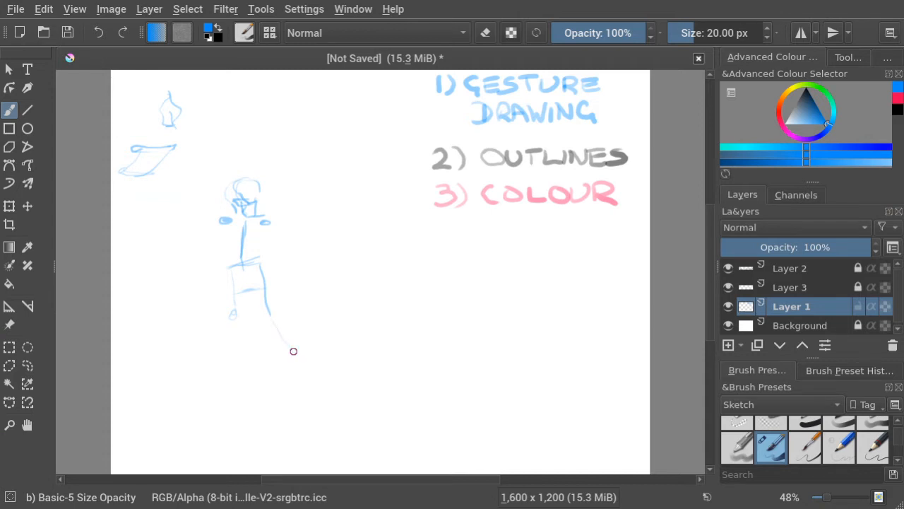
drag(294, 351, 306, 361)
drag(234, 271, 217, 363)
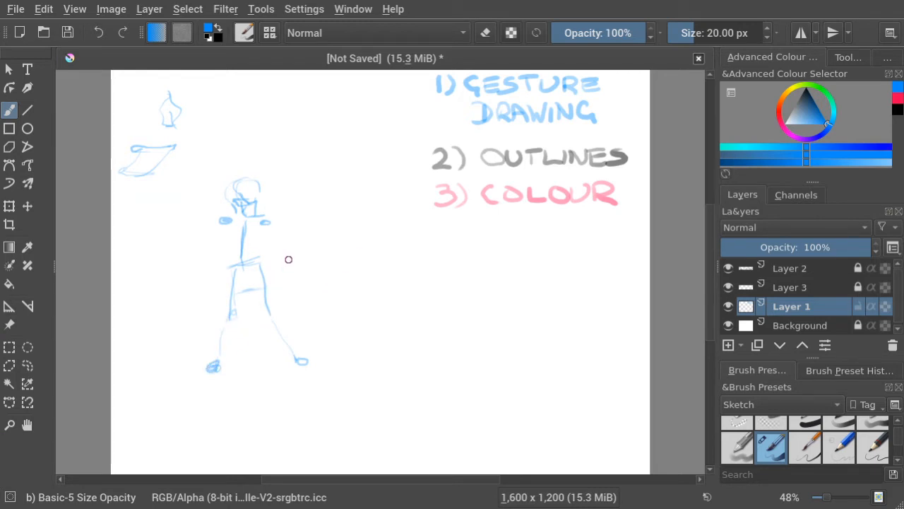
drag(263, 259, 232, 272)
Move the outstretched leg's foot slightly higher by filling in a new foot mark and erasing the old one
key(e)
drag(296, 353, 295, 361)
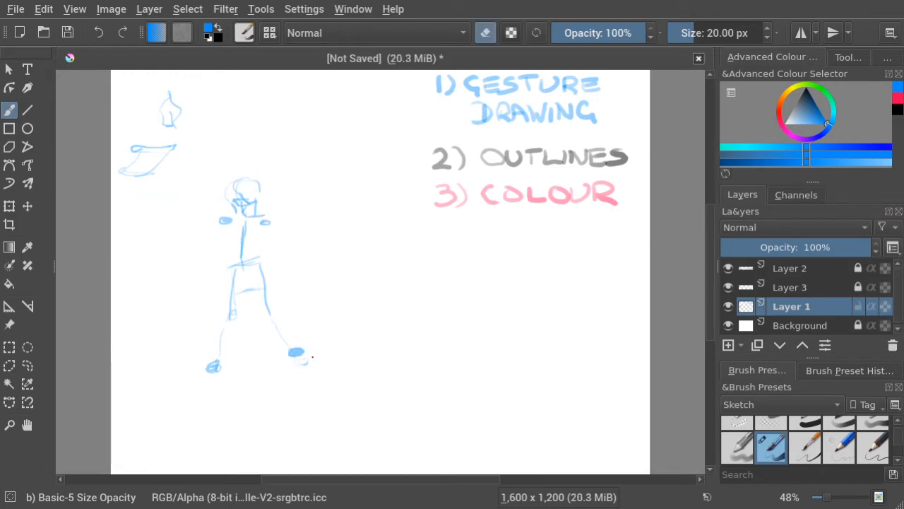
key(e)
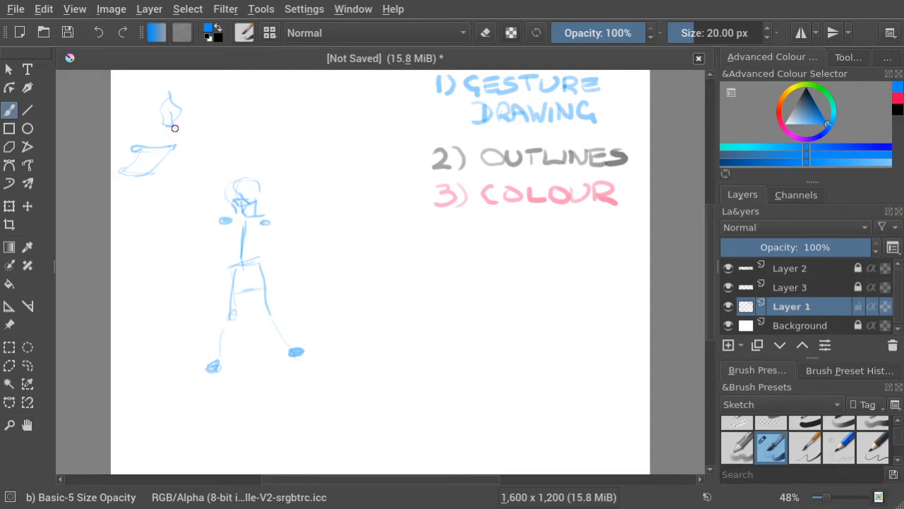
Draw a bent raised arm with an elbow and pointed hand beside the head, and add the torso's side lines
drag(200, 176, 227, 210)
key(ctrl+z)
mouse_move(201, 157)
mouse_down()
mouse_move(226, 112)
mouse_move(226, 131)
mouse_up()
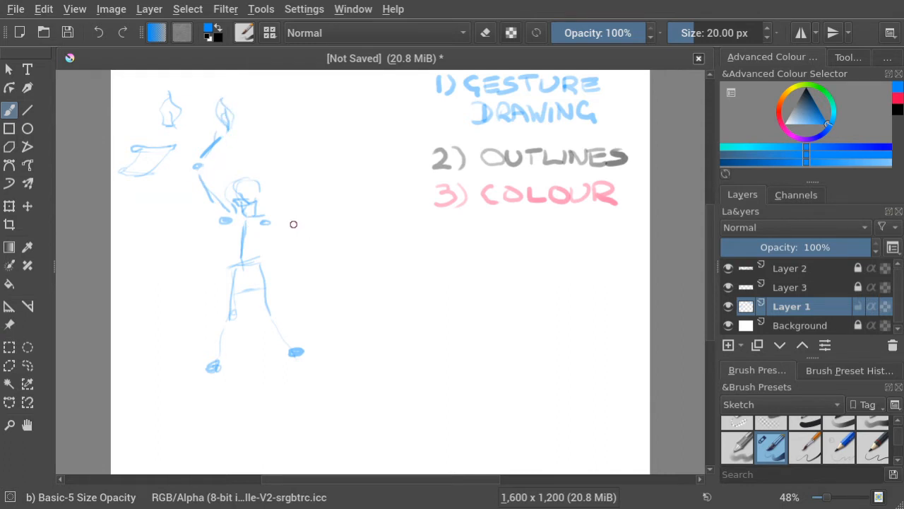
drag(271, 234, 259, 253)
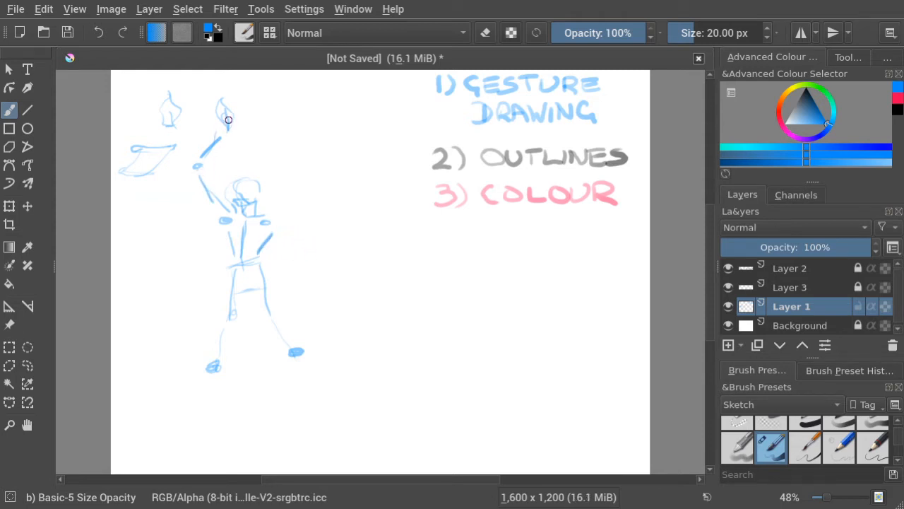
Redraw the raised arm's elbow, forearm and hand closer to the head and erase the longer original forearm
drag(200, 181, 218, 185)
mouse_move(214, 172)
mouse_down()
mouse_move(231, 151)
mouse_move(210, 176)
mouse_move(228, 156)
mouse_move(230, 167)
mouse_move(223, 138)
mouse_move(240, 160)
mouse_move(231, 166)
mouse_move(233, 135)
mouse_up()
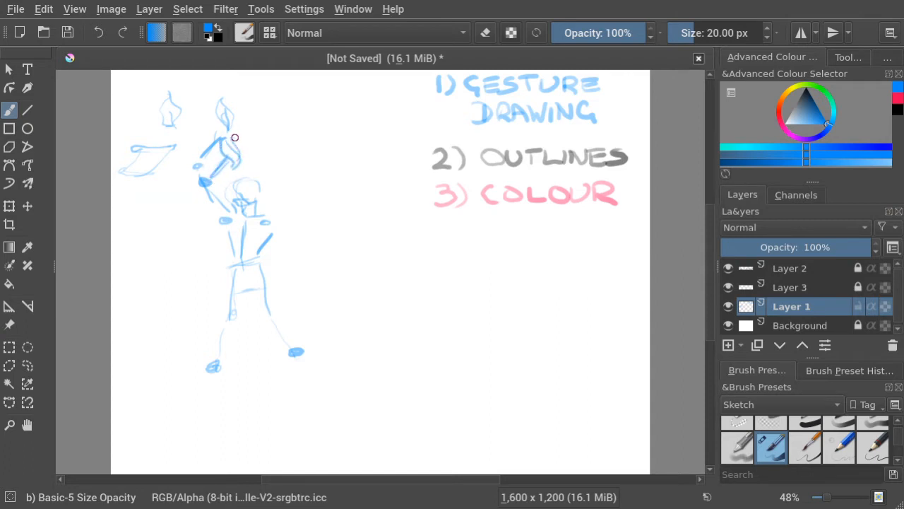
key(e)
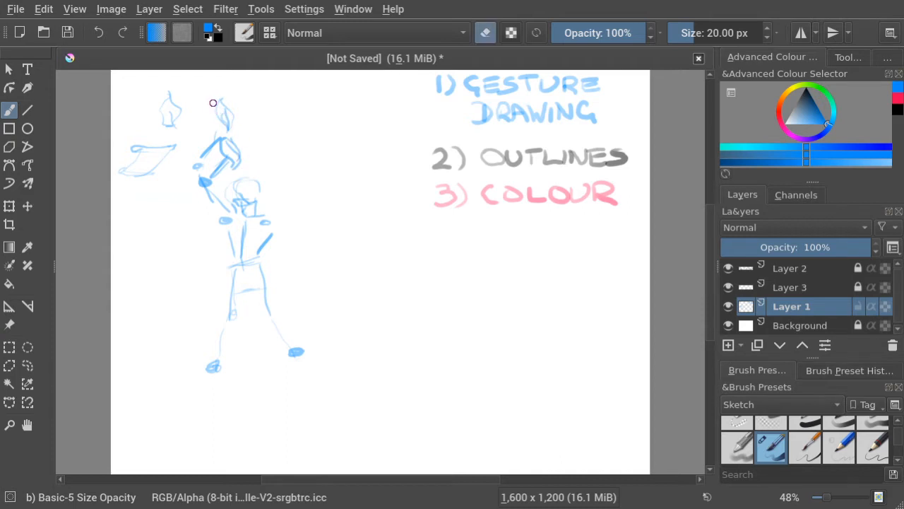
mouse_move(215, 103)
mouse_down()
mouse_move(218, 127)
mouse_move(236, 126)
mouse_move(226, 104)
mouse_move(209, 105)
mouse_move(226, 103)
mouse_move(209, 122)
mouse_move(231, 121)
mouse_move(194, 174)
mouse_up()
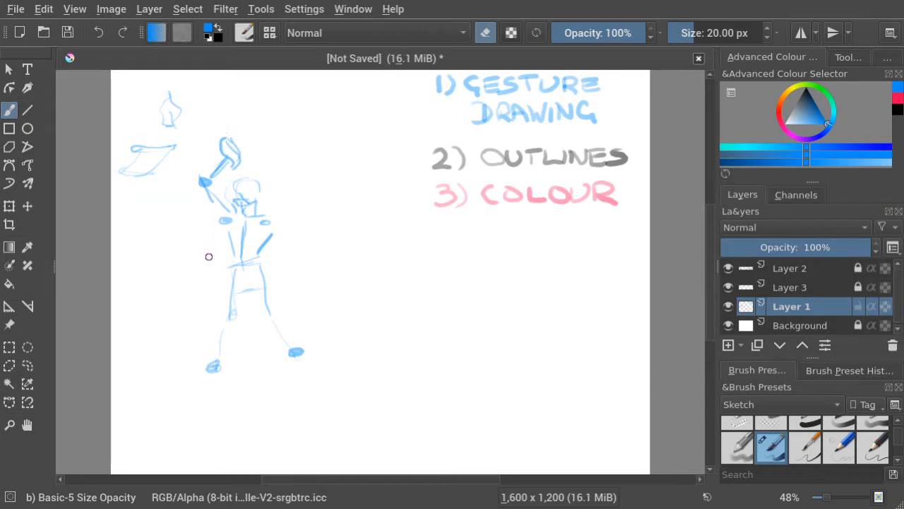
key(e)
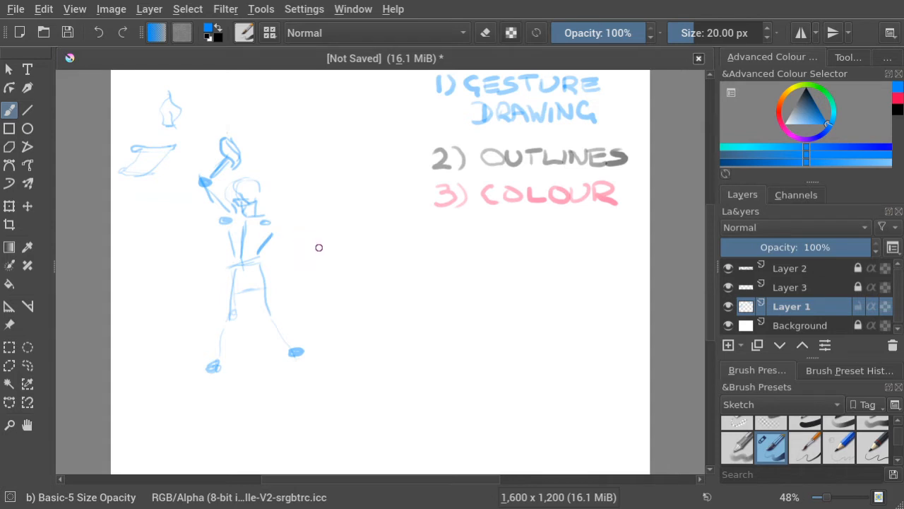
Draw the other arm stretched out sideways from the shoulder, with an elbow mark and a hand
drag(272, 225, 315, 236)
drag(310, 236, 343, 233)
drag(347, 226, 337, 238)
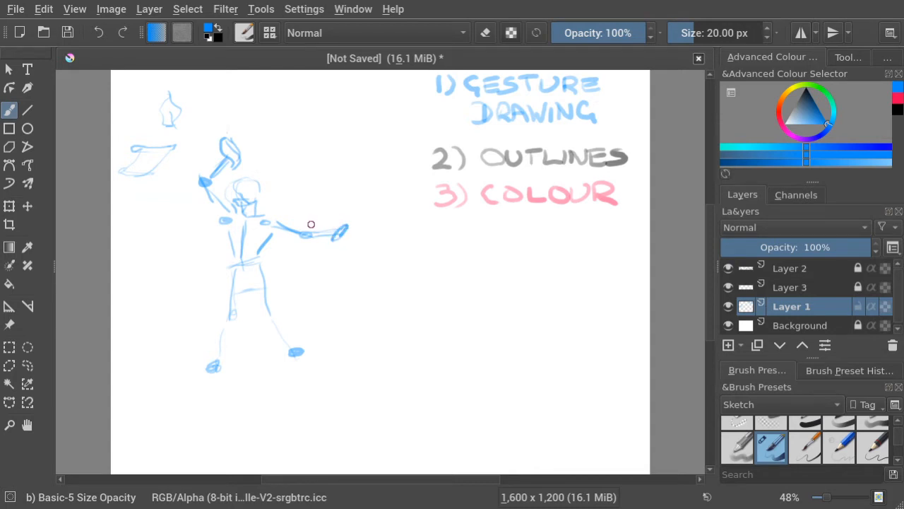
Sketch an unrolled scroll hanging from the outstretched hand and strengthen the hand over its edge
mouse_move(306, 219)
mouse_down()
mouse_move(344, 213)
mouse_move(319, 260)
mouse_up()
drag(312, 218, 289, 259)
drag(293, 259, 318, 258)
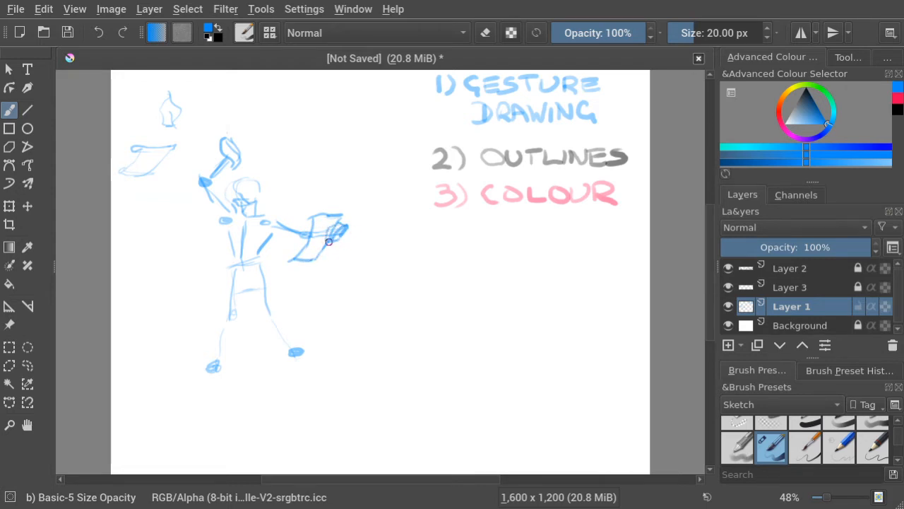
drag(337, 223, 329, 240)
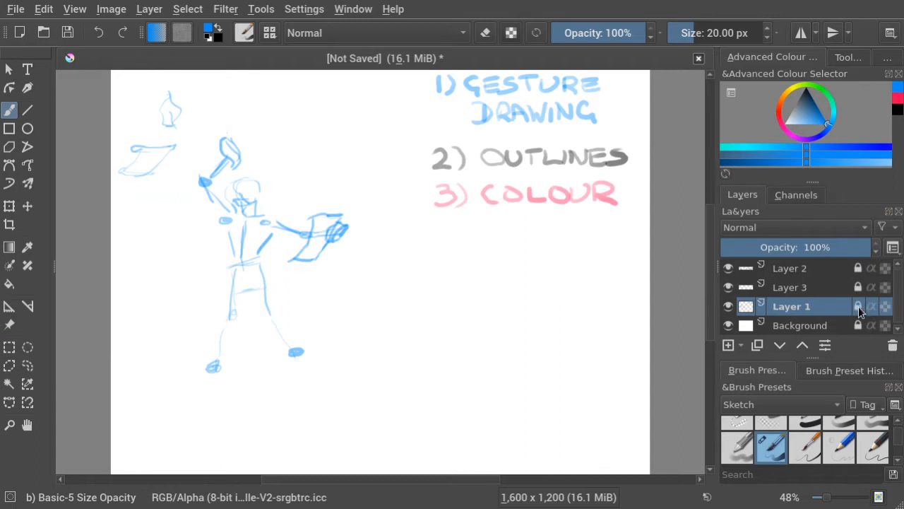
Lock Layer 1, unlock and activate Layer 2, and reset the brush colour to black for the outlines
click(859, 269)
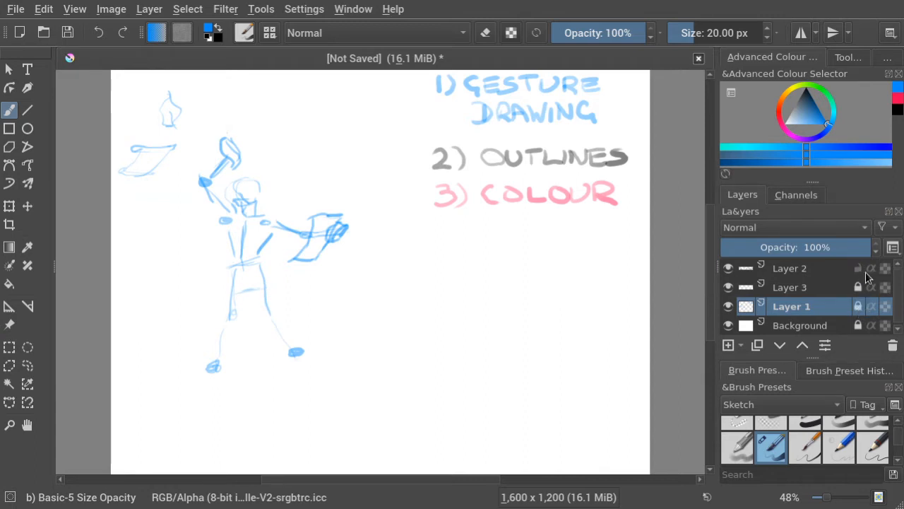
click(816, 274)
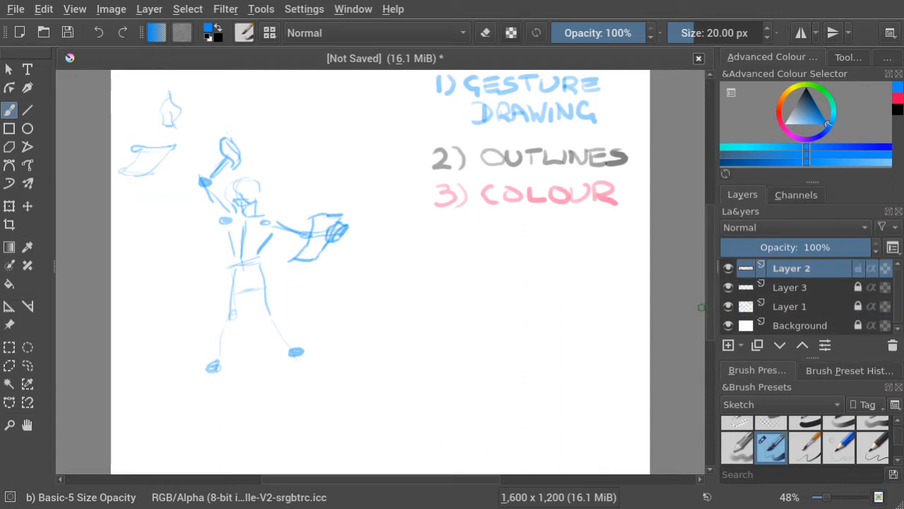
key(d)
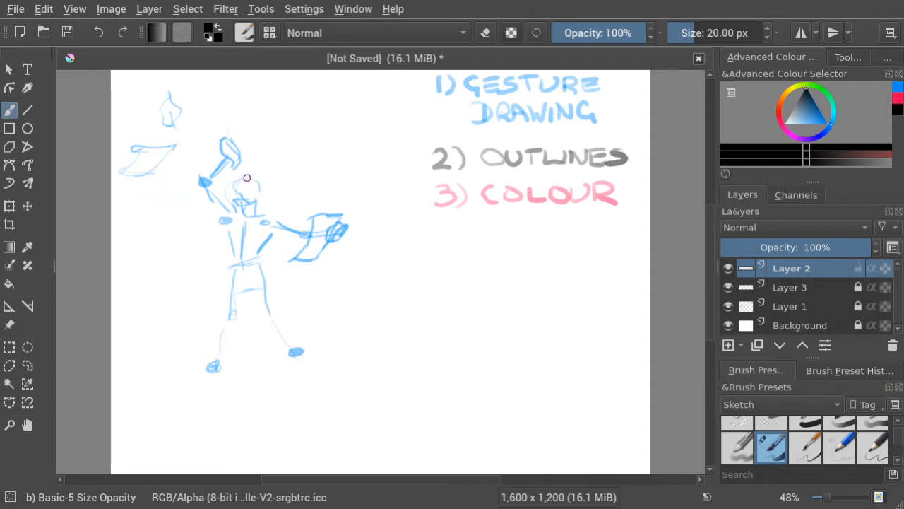
Try to outline the hair and facial features in black over the blue head sketch with the 20 px brush
mouse_move(246, 177)
mouse_down()
mouse_move(226, 195)
mouse_move(256, 181)
mouse_move(261, 188)
mouse_move(248, 192)
mouse_move(257, 191)
mouse_up()
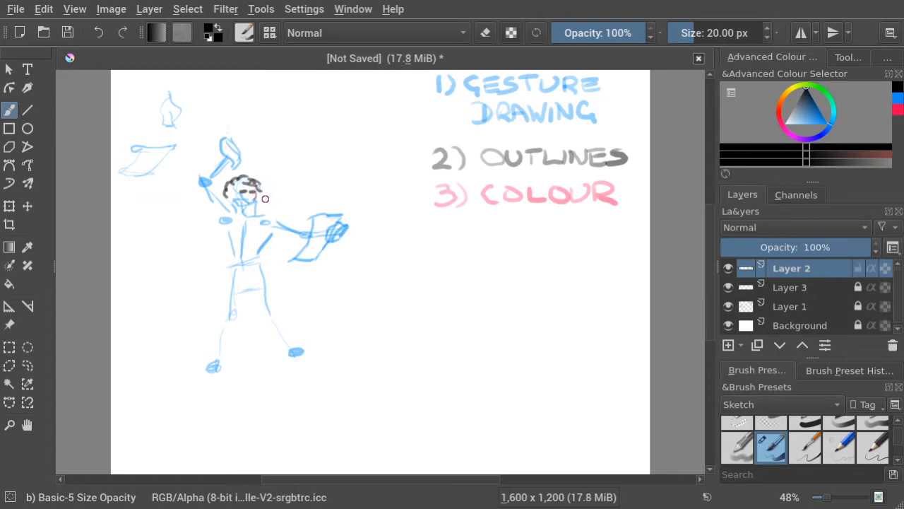
key(ctrl+z)
ctrl+click(260, 199)
Reduce the brush size to 15 px and undo the thick black strokes drawn on the head
key(bracketleft)
key(bracketleft)
key(bracketleft)
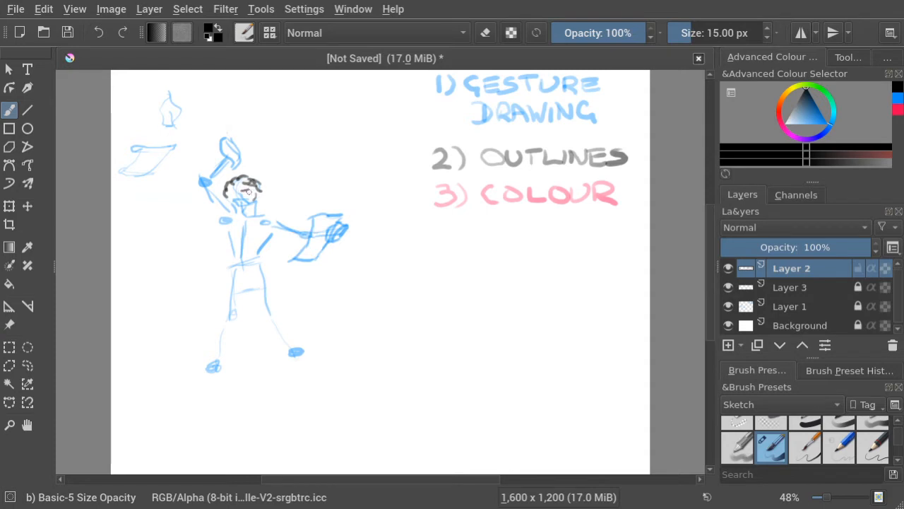
key(ctrl+z)
key(ctrl+z)
key(ctrl+z)
key(ctrl+z)
key(ctrl+z)
key(ctrl+z)
key(ctrl+z)
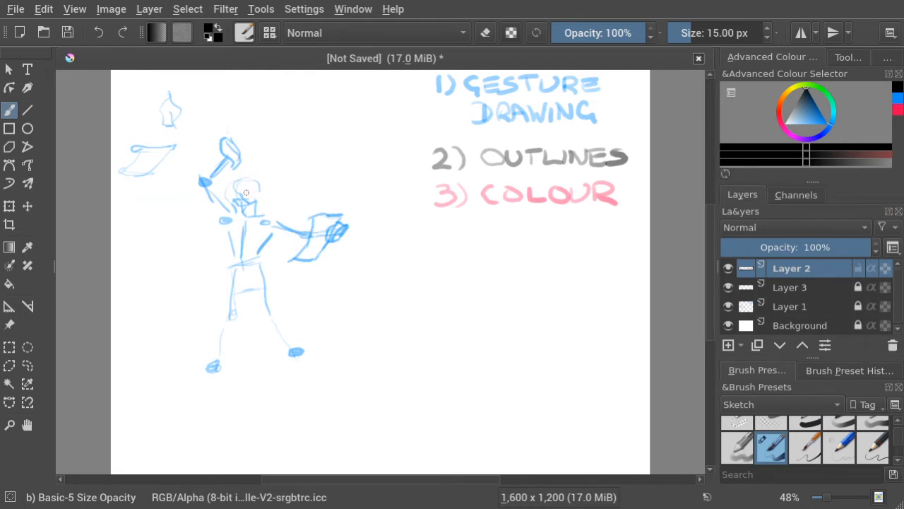
Outline the face in black with thin strokes for the eyes, nose, mouth and pointed beard
drag(245, 192, 252, 191)
drag(245, 196, 251, 197)
drag(247, 209, 258, 207)
mouse_move(243, 206)
mouse_down()
mouse_move(247, 219)
mouse_move(242, 208)
mouse_up()
key(ctrl+z)
drag(250, 204, 249, 209)
Outline curly hair around the top and back of the head down to the neck
mouse_move(241, 180)
mouse_down()
mouse_move(259, 185)
mouse_move(235, 176)
mouse_move(225, 196)
mouse_up()
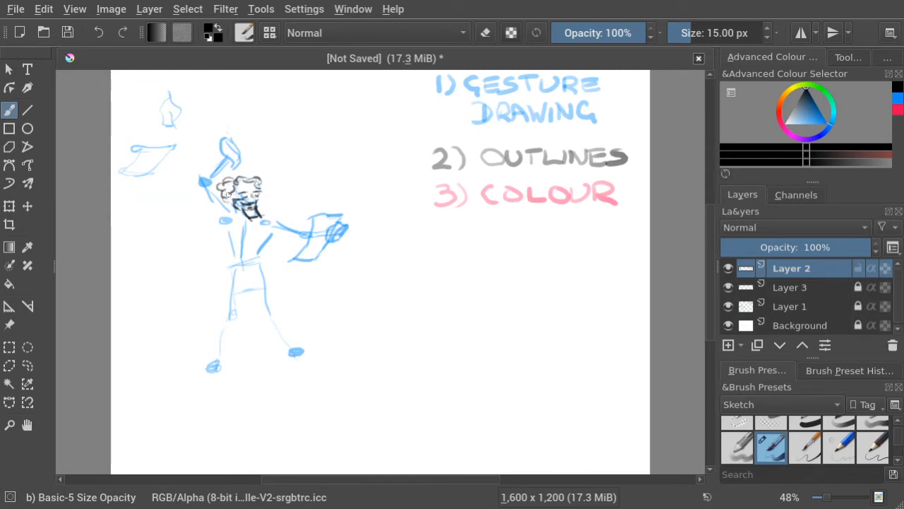
mouse_move(231, 191)
mouse_down()
mouse_move(226, 198)
mouse_move(236, 210)
mouse_move(226, 174)
mouse_move(241, 172)
mouse_move(216, 188)
mouse_move(241, 174)
mouse_move(262, 185)
mouse_move(228, 177)
mouse_move(218, 190)
mouse_move(223, 204)
mouse_up()
mouse_move(221, 198)
mouse_down()
mouse_move(231, 204)
mouse_move(222, 198)
mouse_move(228, 186)
mouse_move(219, 192)
mouse_up()
Outline the shoulder and the outstretched arm up to the scroll, redrawing the arm line on a rotated canvas
drag(263, 218, 274, 222)
drag(276, 223, 310, 229)
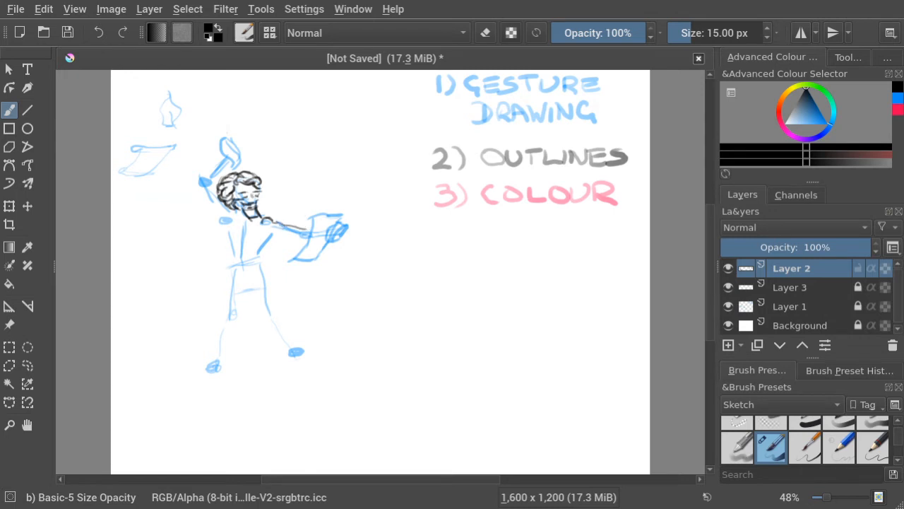
key(ctrl+z)
key(4)
key(4)
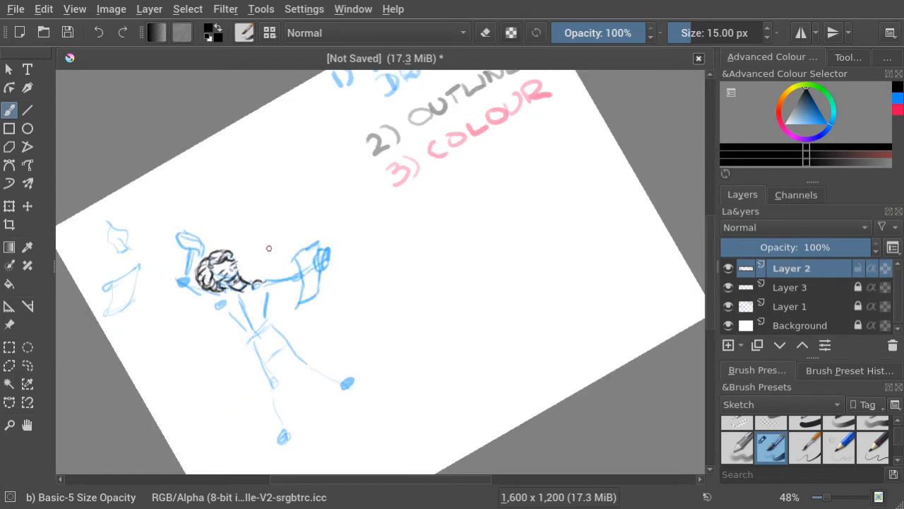
drag(263, 282, 298, 275)
key(5)
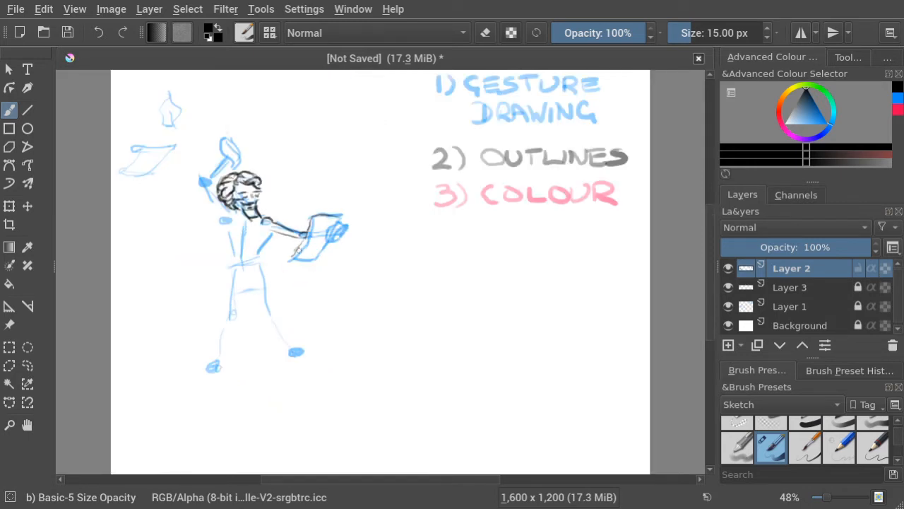
Outline the hanging scroll and the fingers of the hand that holds it
drag(286, 259, 315, 260)
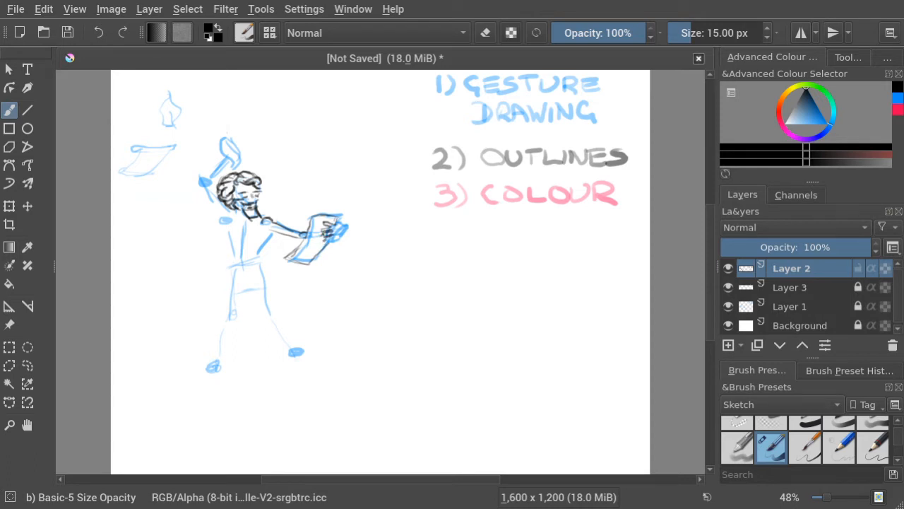
drag(342, 227, 333, 242)
Outline the raised arm's forearm, elbow and upper arm, and undo the extra inner stroke near the elbow
mouse_move(227, 161)
mouse_down()
mouse_move(209, 182)
mouse_move(212, 174)
mouse_up()
drag(205, 190, 214, 207)
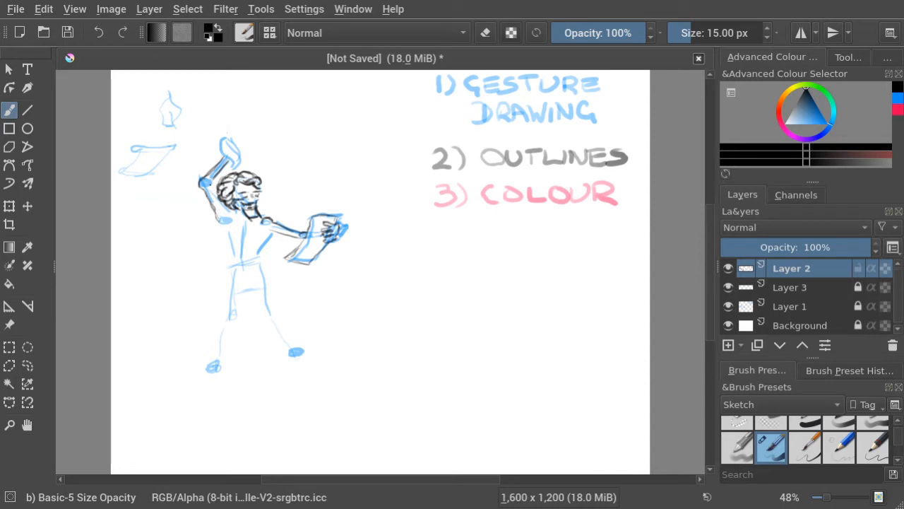
drag(210, 184, 214, 189)
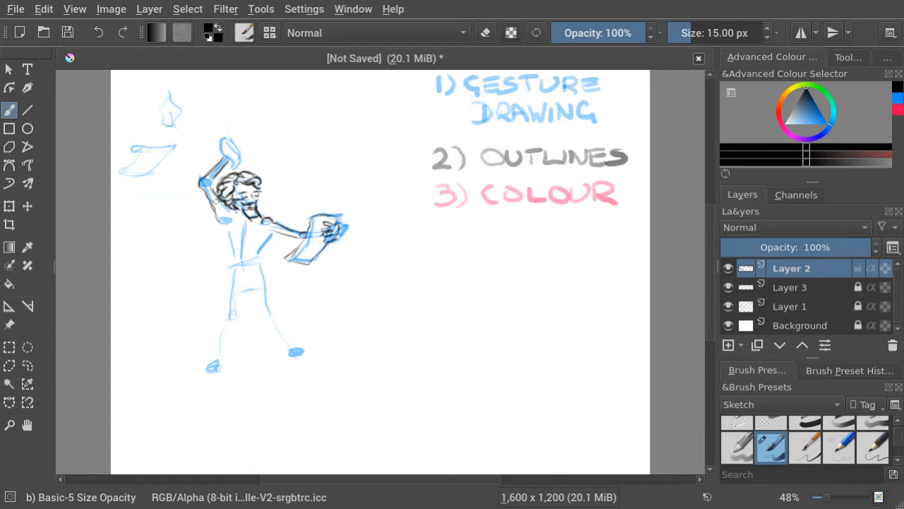
key(ctrl+z)
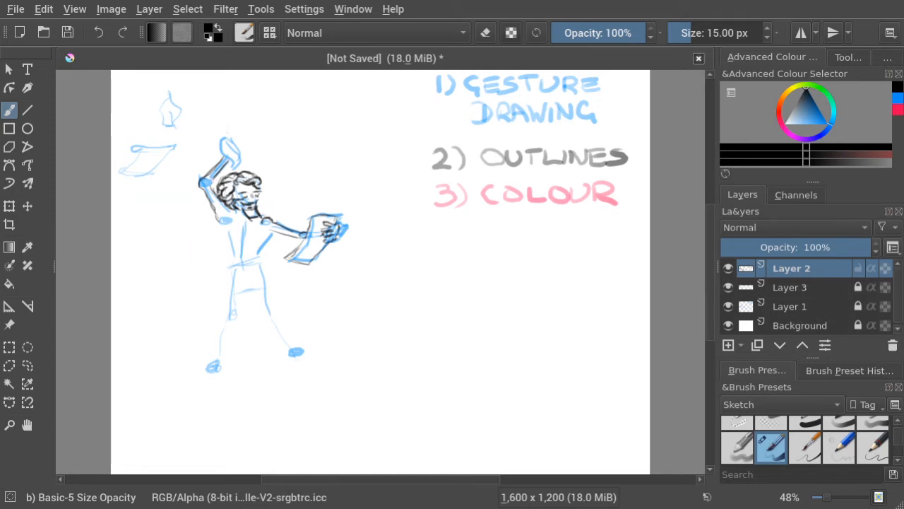
Draw a wide cloth band sweeping from the shoulder across the chest and out behind the back, with a closed end
drag(237, 229, 177, 243)
drag(278, 217, 169, 270)
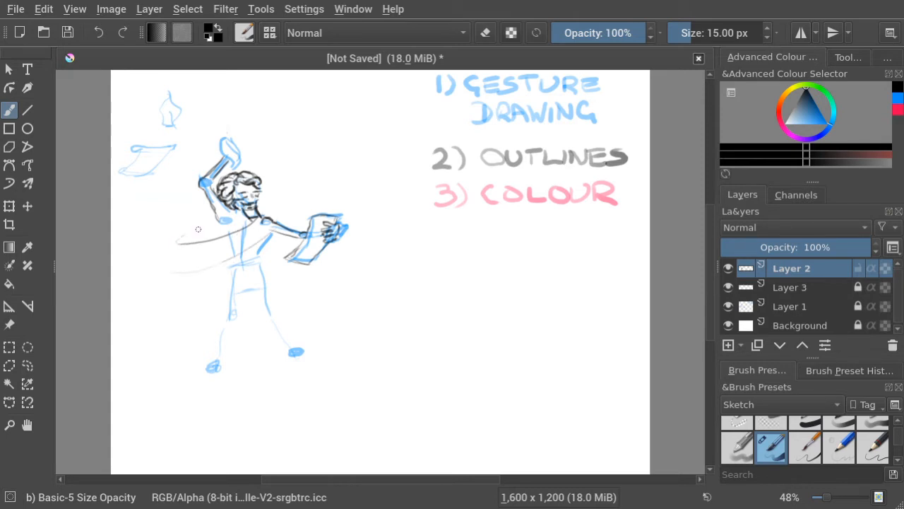
drag(168, 238, 200, 232)
key(ctrl+z)
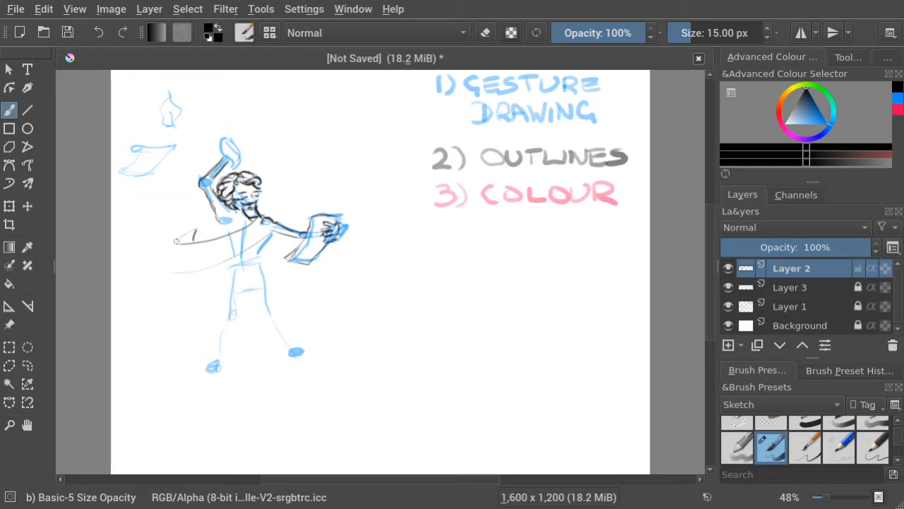
drag(177, 241, 170, 272)
key(ctrl+z)
Outline the tunic skirt's rear edge below the waist and undo the slanted hem stroke
mouse_move(233, 268)
mouse_down()
mouse_move(232, 296)
mouse_move(231, 288)
mouse_move(267, 311)
mouse_up()
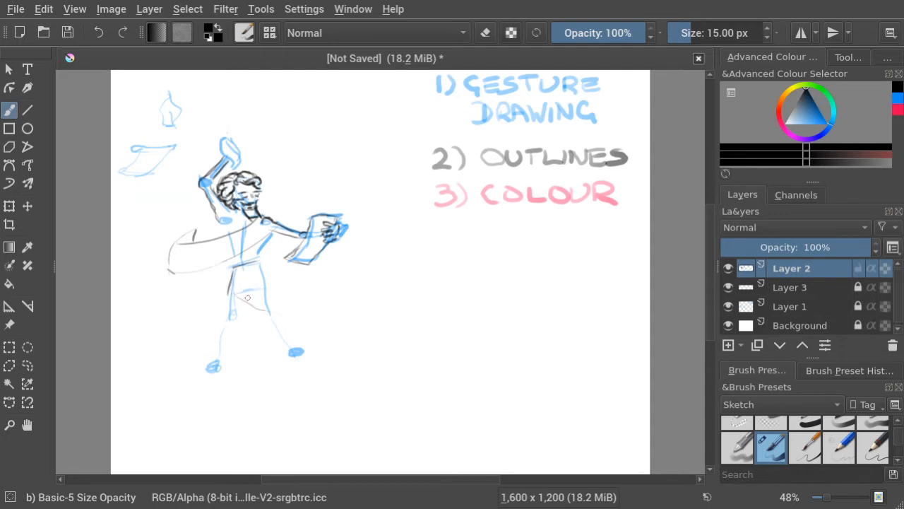
key(ctrl+z)
drag(233, 298, 310, 327)
drag(291, 313, 299, 328)
drag(284, 283, 305, 324)
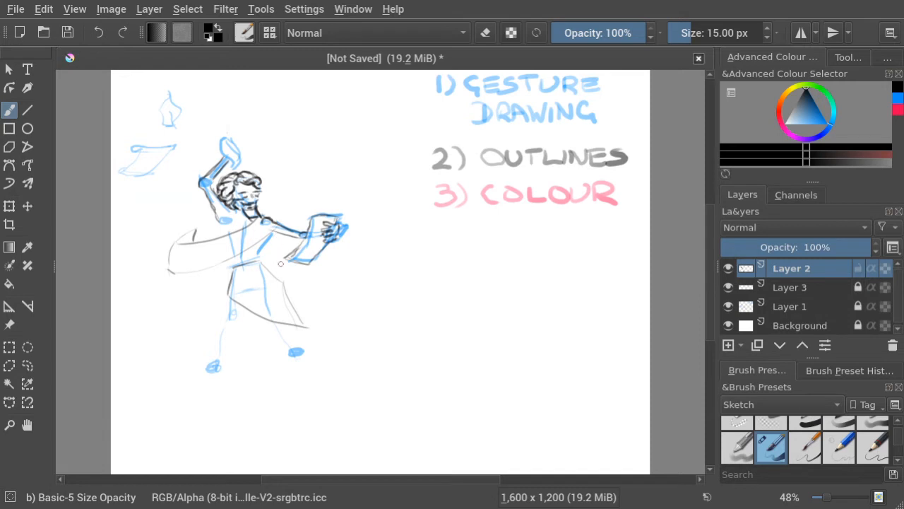
key(ctrl+z)
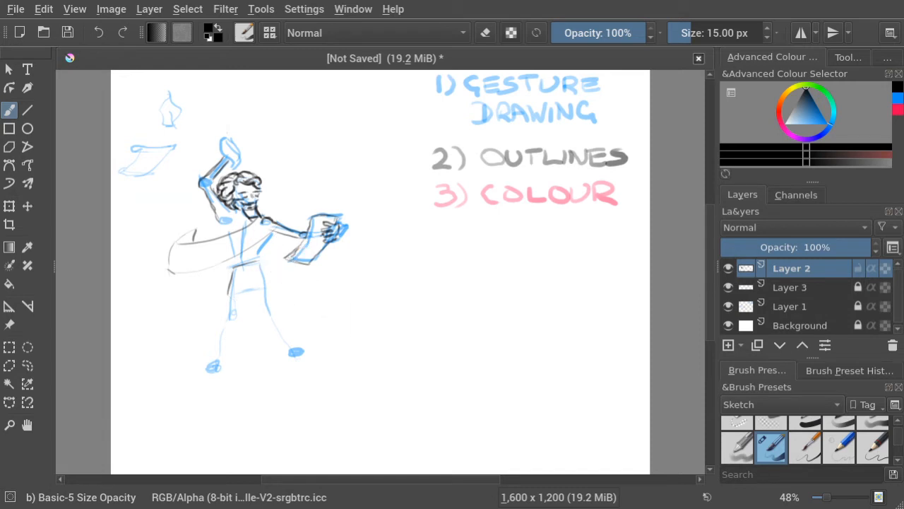
Outline the short skirt with a nearly straight hem above the knees and a front edge down from the waist
drag(230, 290, 263, 308)
drag(262, 262, 270, 307)
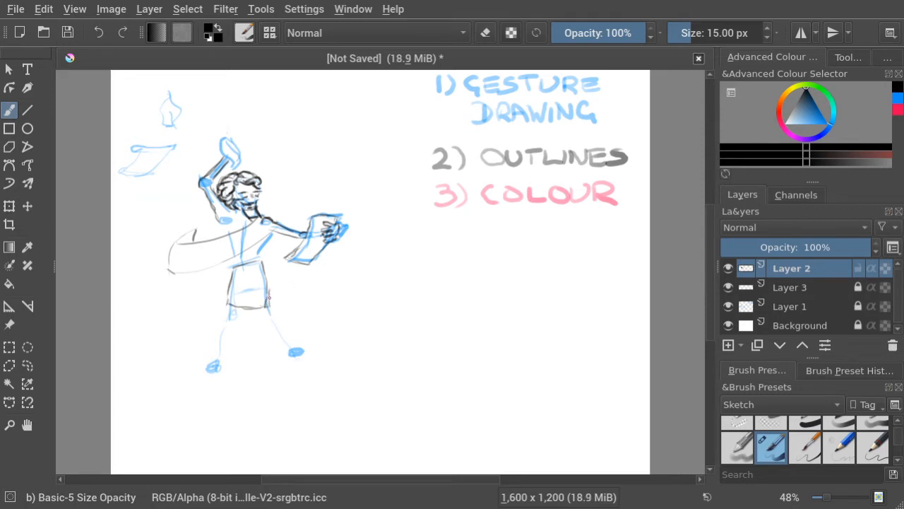
drag(268, 291, 273, 307)
Add fold lines to the tunic and a loose cloth band flowing around the skirt past both sides
drag(228, 287, 223, 304)
mouse_move(231, 267)
mouse_down()
mouse_move(188, 285)
mouse_move(208, 276)
mouse_move(190, 287)
mouse_move(297, 275)
mouse_move(253, 305)
mouse_up()
mouse_move(187, 285)
mouse_down()
mouse_move(180, 307)
mouse_move(191, 300)
mouse_move(184, 303)
mouse_move(273, 305)
mouse_move(229, 314)
mouse_move(279, 305)
mouse_up()
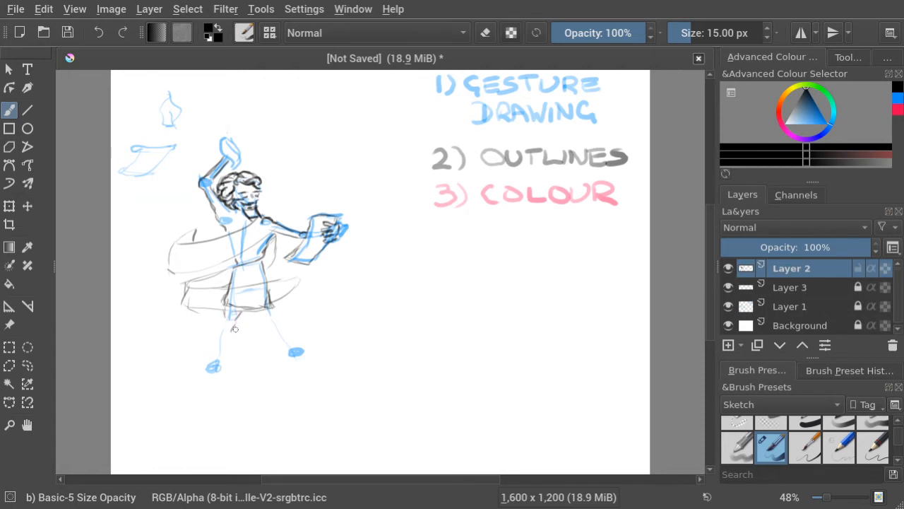
Outline the rear leg from the knee down and its foot with sandal straps
mouse_move(235, 326)
mouse_down()
mouse_move(229, 334)
mouse_move(223, 324)
mouse_up()
mouse_move(234, 325)
mouse_down()
mouse_move(226, 361)
mouse_move(227, 324)
mouse_move(225, 363)
mouse_move(201, 370)
mouse_move(226, 370)
mouse_up()
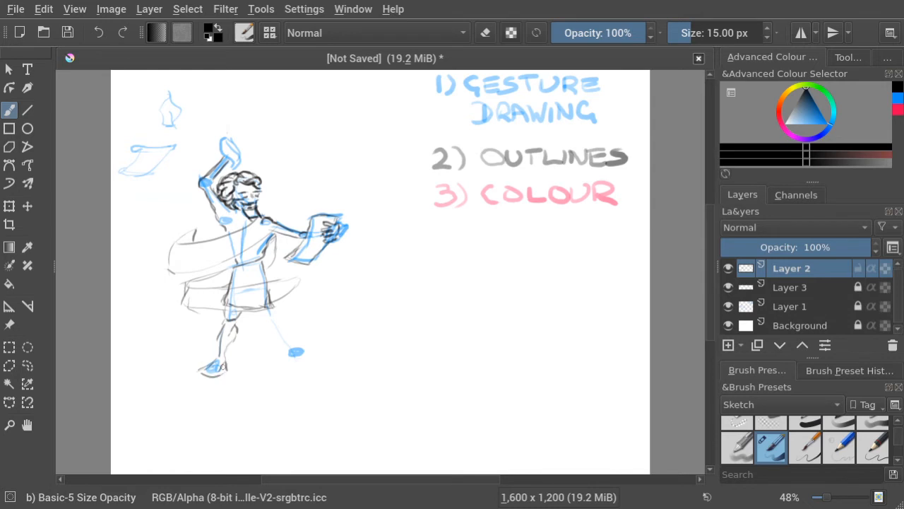
drag(206, 368, 219, 373)
Outline the front leg and its pointed foot with sandal straps, redoing the shin stroke
drag(265, 311, 270, 319)
drag(268, 328, 283, 345)
key(ctrl+z)
drag(275, 338, 314, 357)
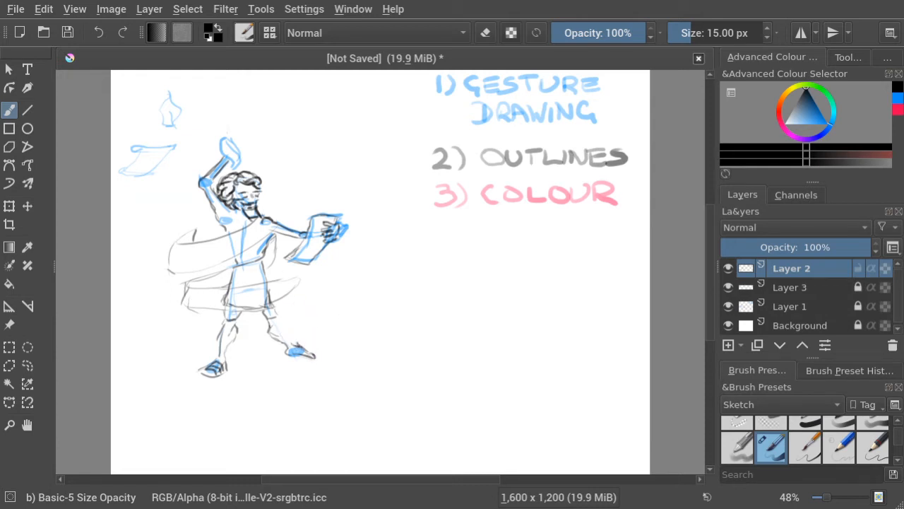
drag(291, 349, 301, 352)
key(6)
key(6)
key(6)
key(6)
key(6)
key(6)
key(6)
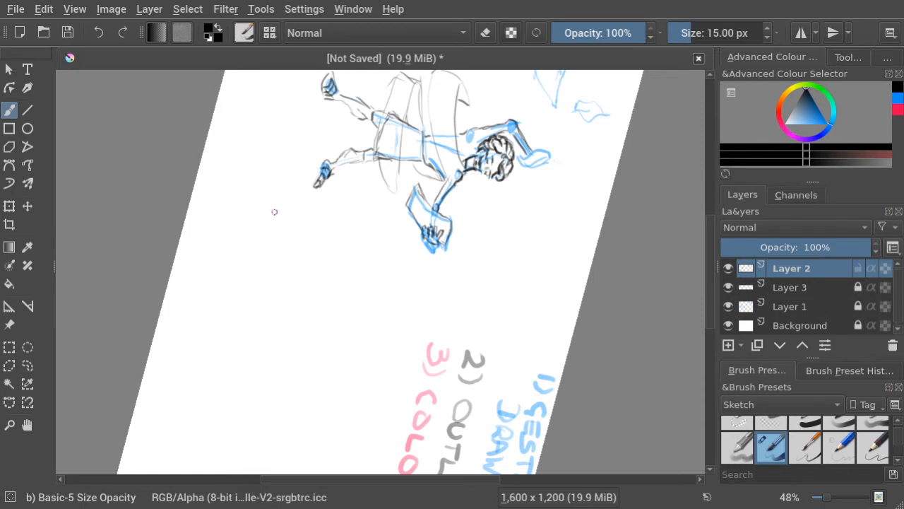
key(5)
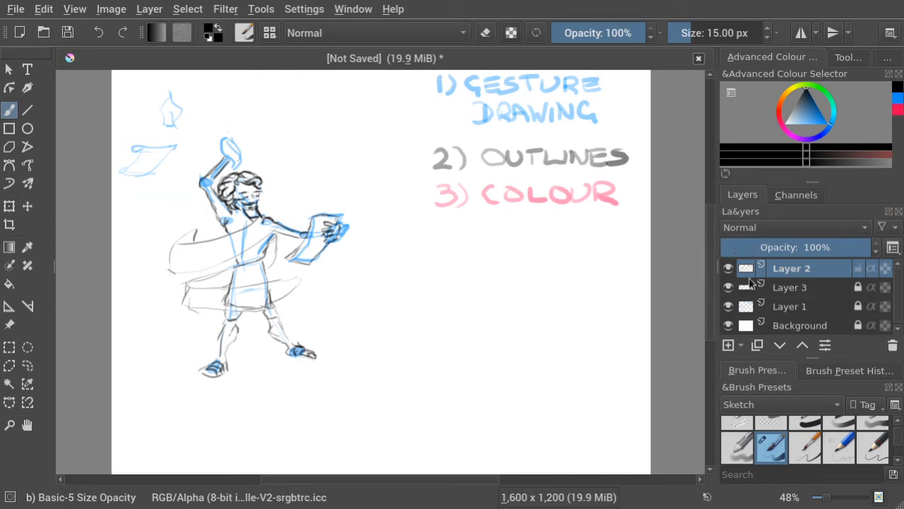
Lock Layer 2, activate the unlocked Layer 3 and choose a dark grey brush colour
click(858, 269)
click(898, 111)
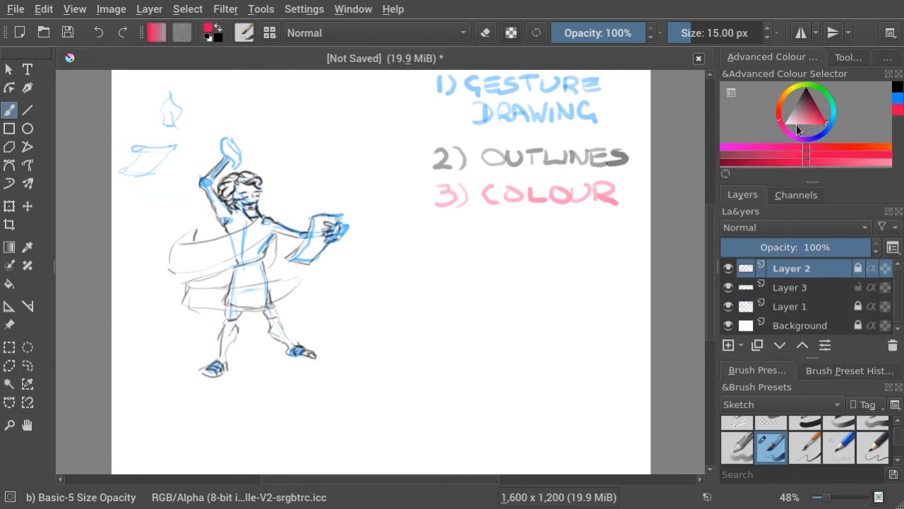
click(899, 87)
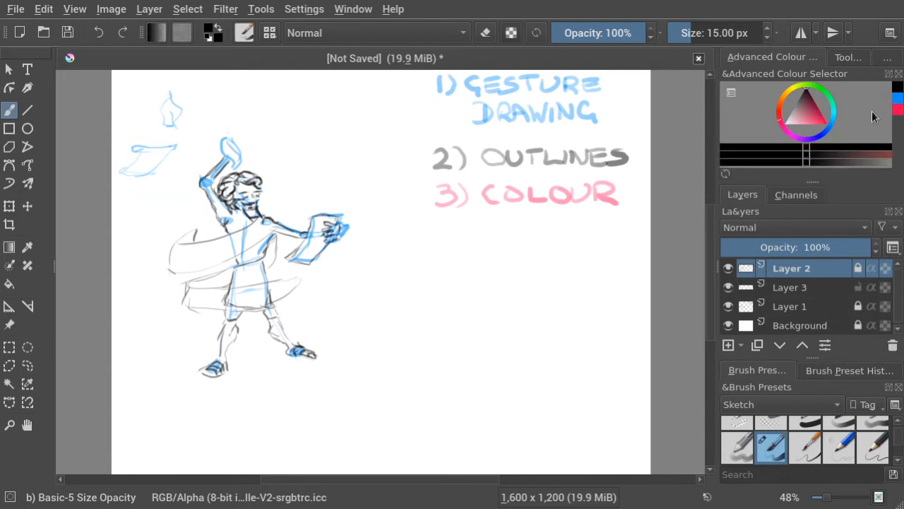
click(857, 162)
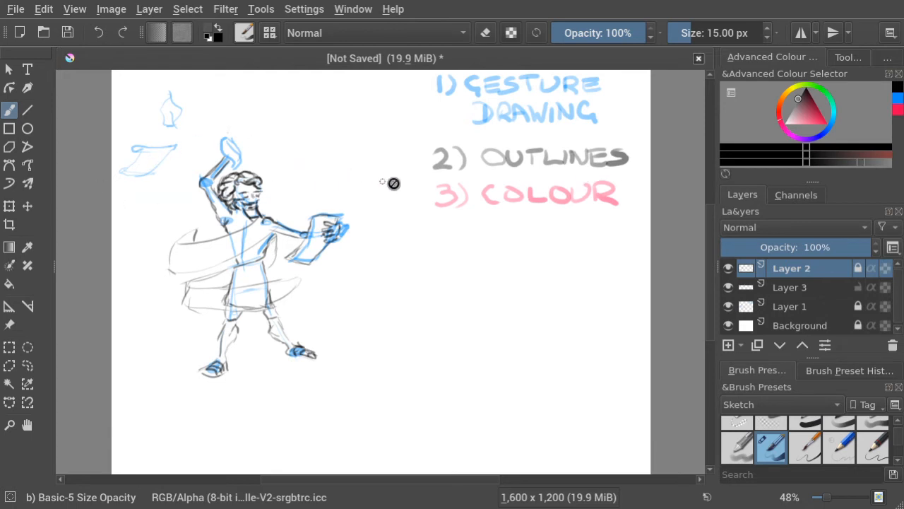
click(801, 288)
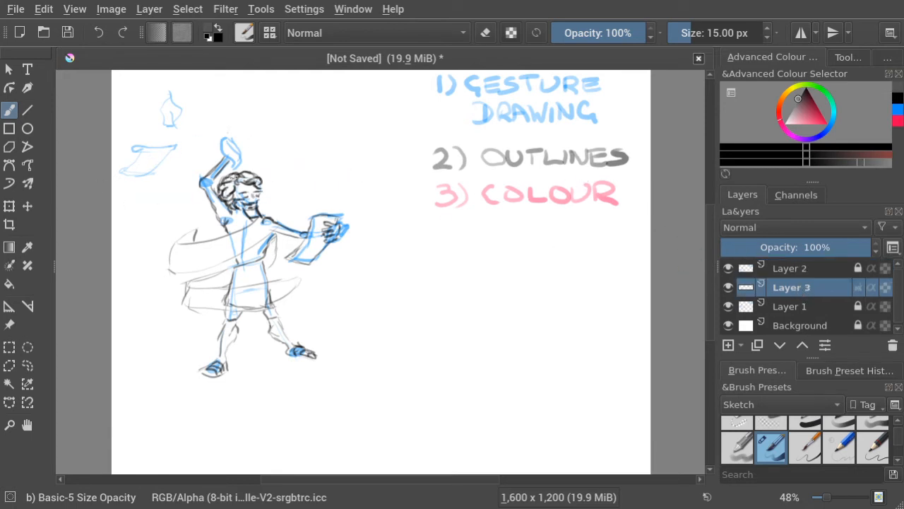
Colour the curly hair and the beard dark grey on Layer 3
mouse_move(233, 177)
mouse_down()
mouse_move(221, 183)
mouse_move(229, 205)
mouse_up()
drag(251, 176, 221, 184)
drag(232, 182, 224, 192)
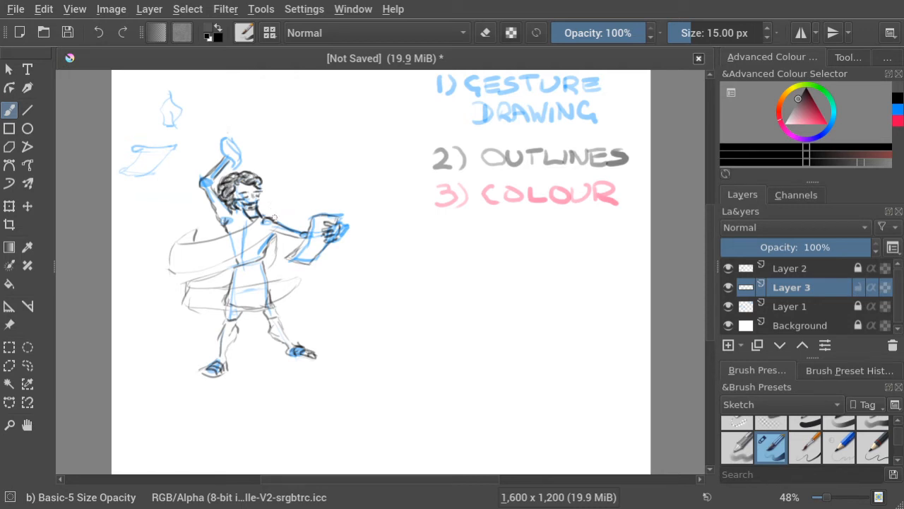
drag(239, 202, 241, 207)
Return to Layer 2 with the brush reset to black, and outline the raised hand as a closed fist with eraser corrections
click(799, 269)
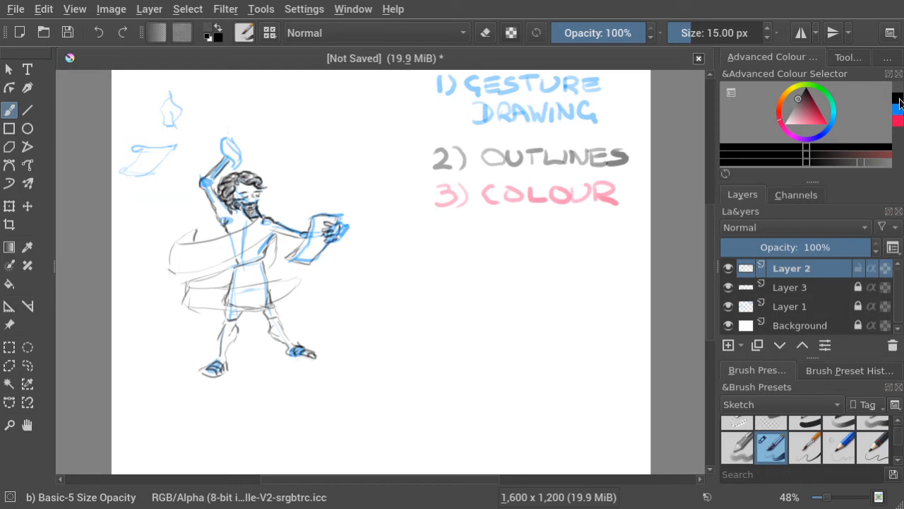
key(d)
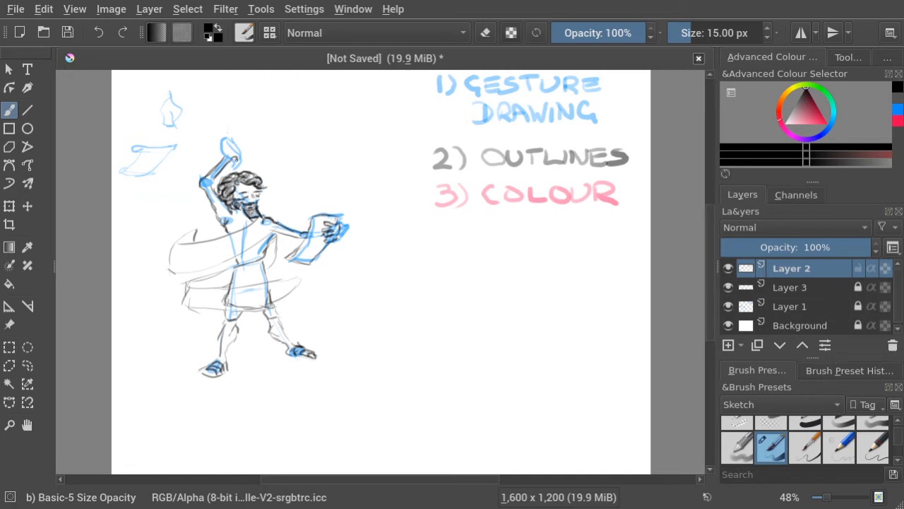
drag(235, 155, 244, 158)
key(ctrl+z)
key(e)
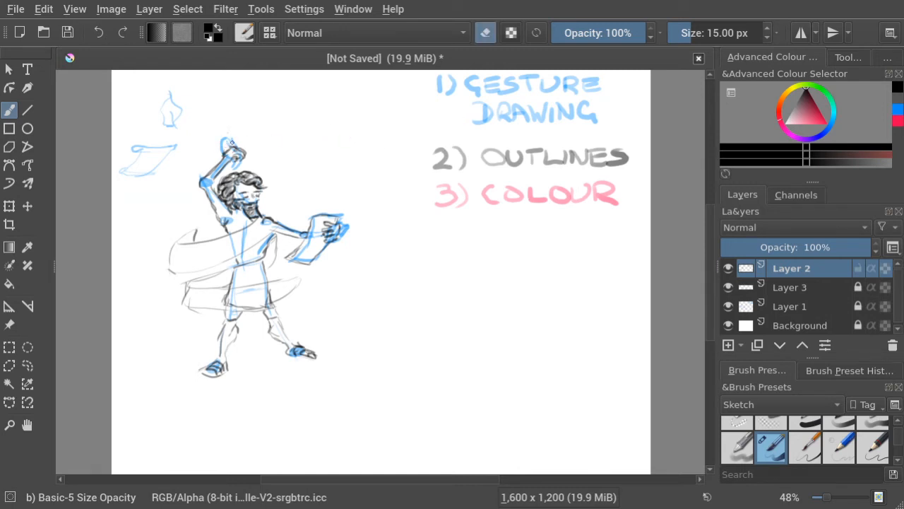
key(e)
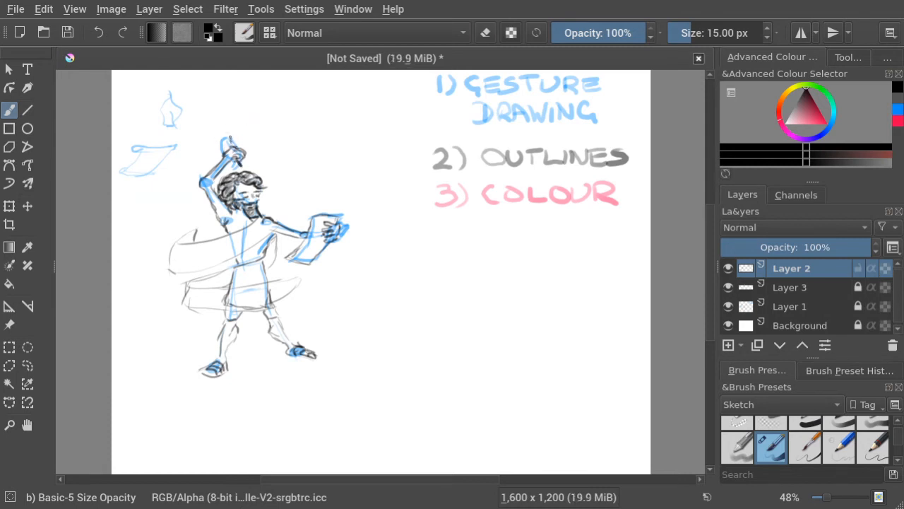
Try to draw a long, leaf-shaped object extending upward from the raised fist, and erase it
mouse_move(230, 137)
mouse_down()
mouse_move(210, 107)
mouse_move(230, 144)
mouse_move(222, 126)
mouse_up()
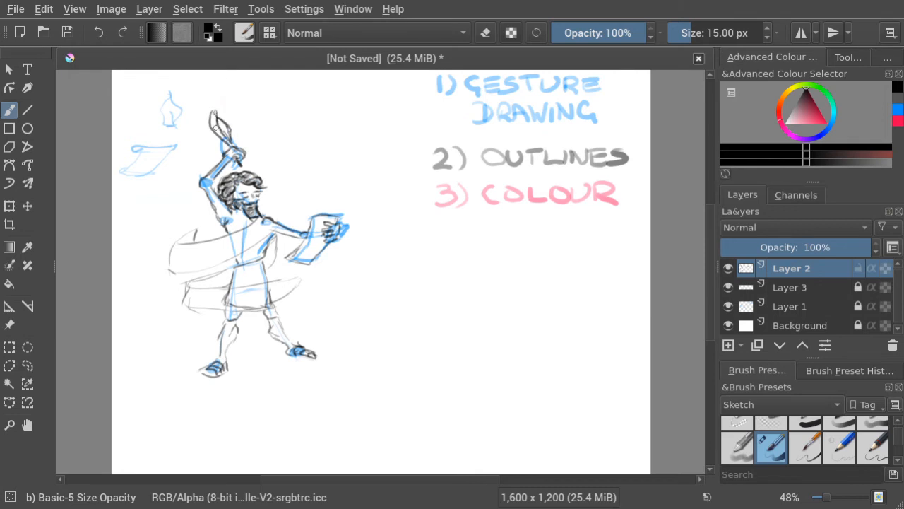
key(e)
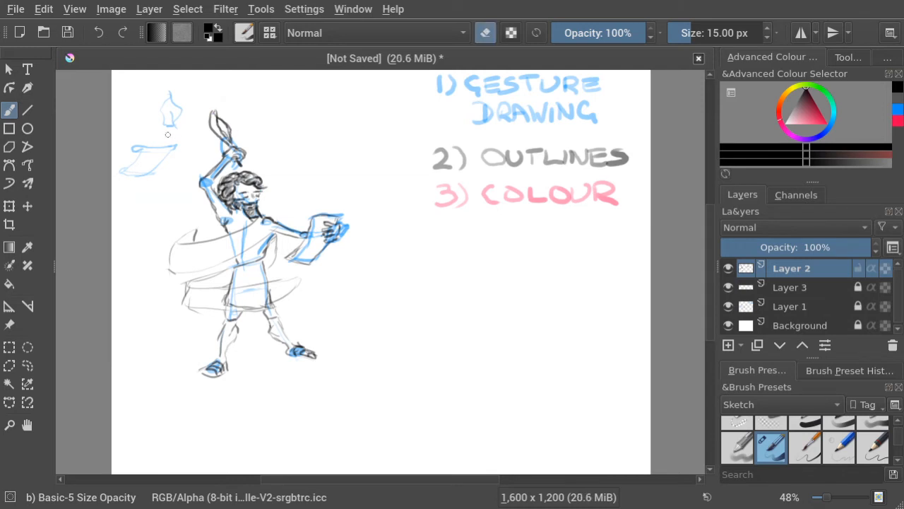
mouse_move(225, 135)
mouse_down()
mouse_move(233, 136)
mouse_move(217, 108)
mouse_move(212, 126)
mouse_move(216, 111)
mouse_move(224, 137)
mouse_move(211, 130)
mouse_move(229, 136)
mouse_up()
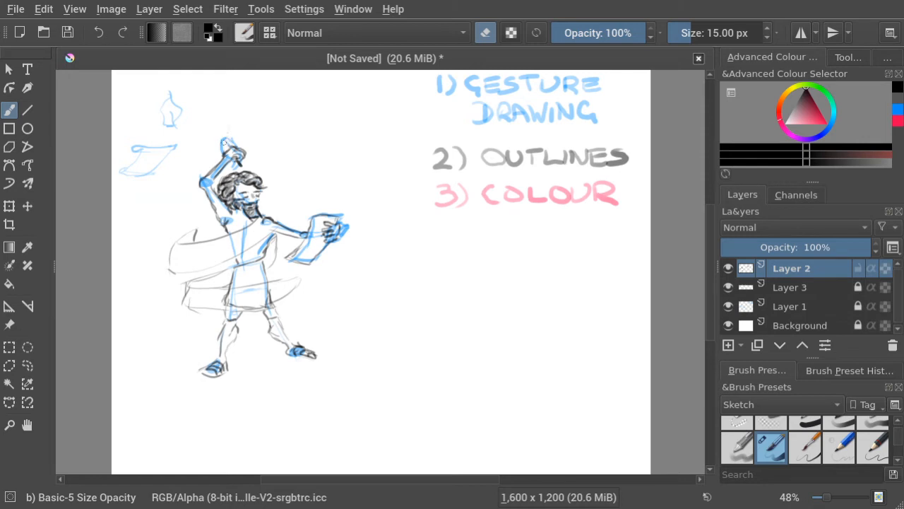
key(e)
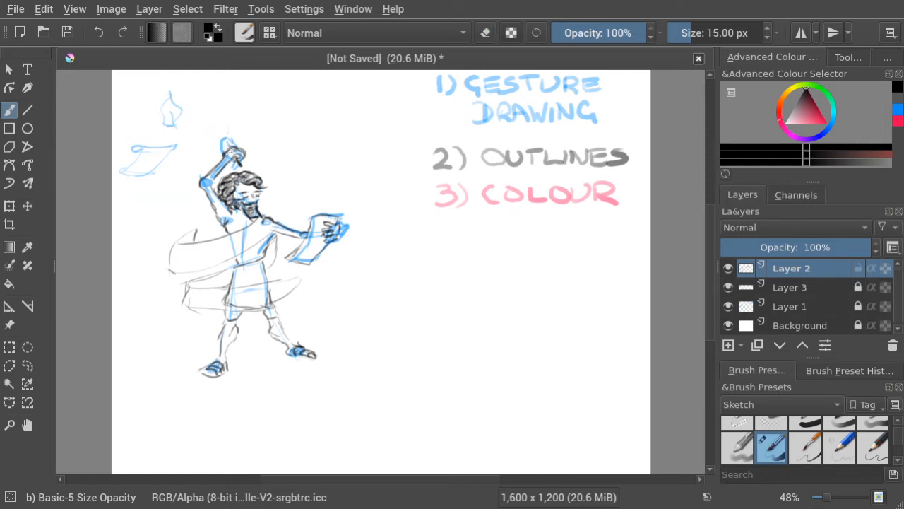
Outline a wavy, flame-shaped object rising from the raised fist in black on Layer 2
drag(206, 133, 215, 121)
mouse_move(240, 135)
mouse_down()
mouse_move(236, 124)
mouse_move(210, 116)
mouse_up()
key(ctrl+z)
drag(213, 117, 238, 123)
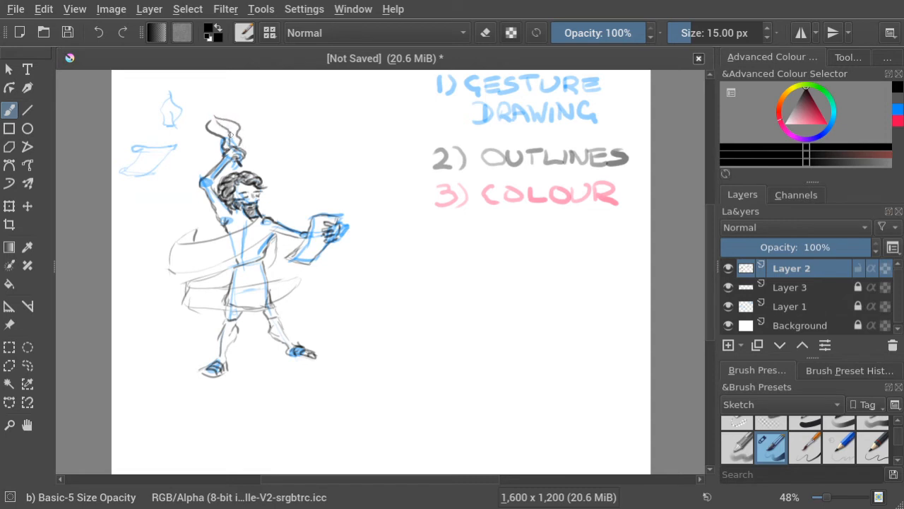
key(ctrl+z)
key(e)
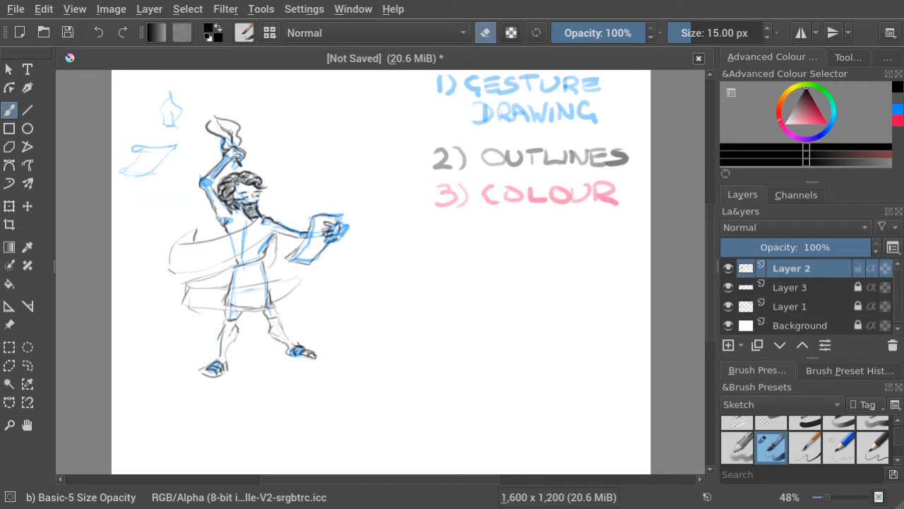
key(e)
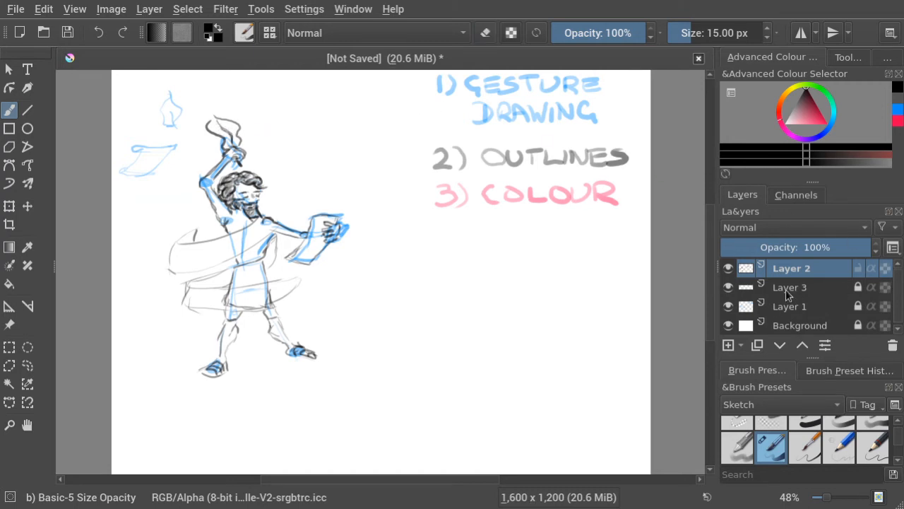
Lock Layer 2, activate the unlocked Layer 3 and hatch the flame above the fist in orange-red
click(835, 287)
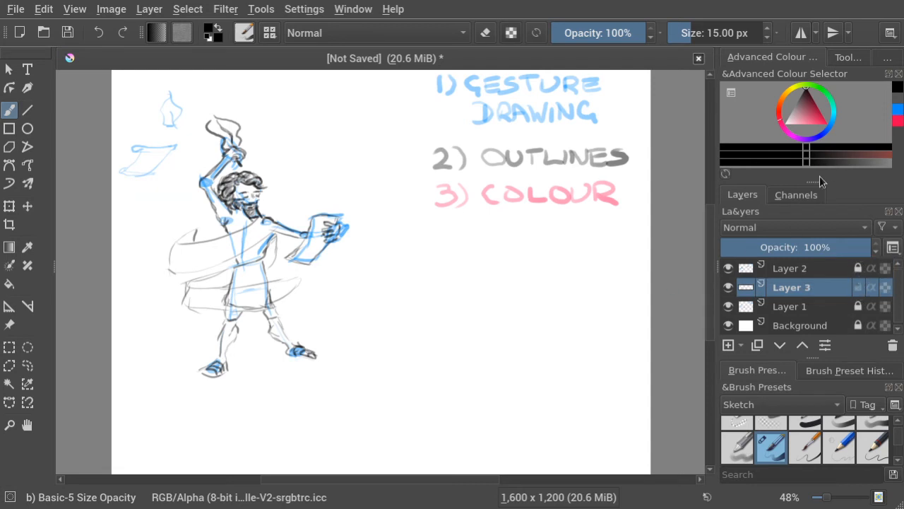
click(897, 120)
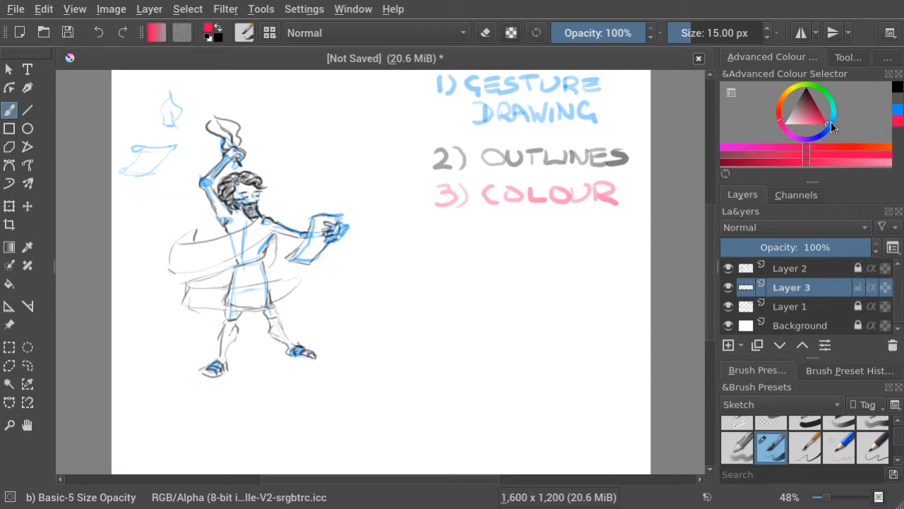
click(859, 148)
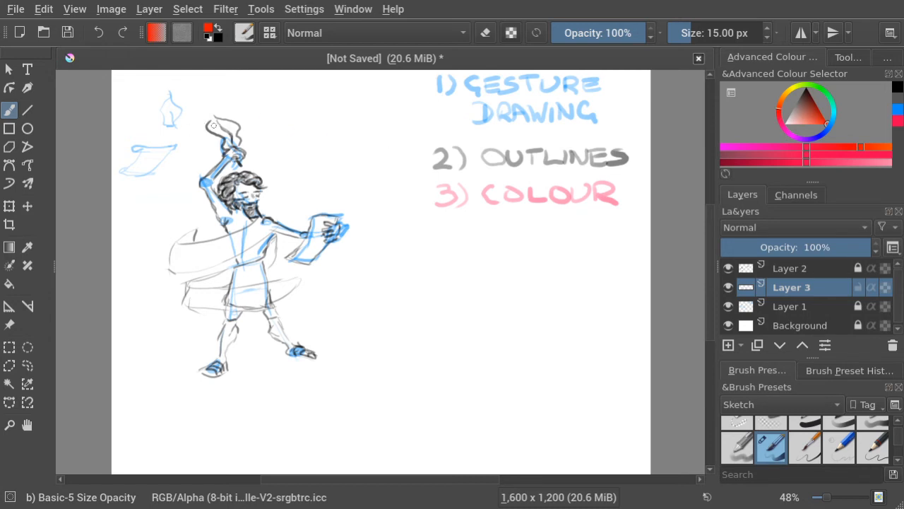
mouse_move(214, 122)
mouse_down()
mouse_move(224, 121)
mouse_move(227, 142)
mouse_move(241, 140)
mouse_up()
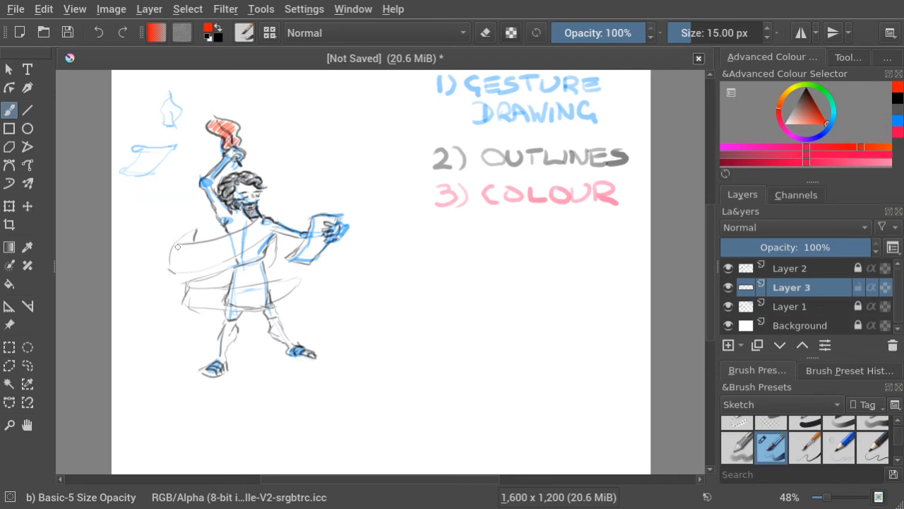
Try orange-red hatching strokes on the sash's upper band, undoing them
mouse_move(172, 251)
mouse_down()
mouse_move(179, 248)
mouse_move(166, 262)
mouse_up()
key(ctrl+z)
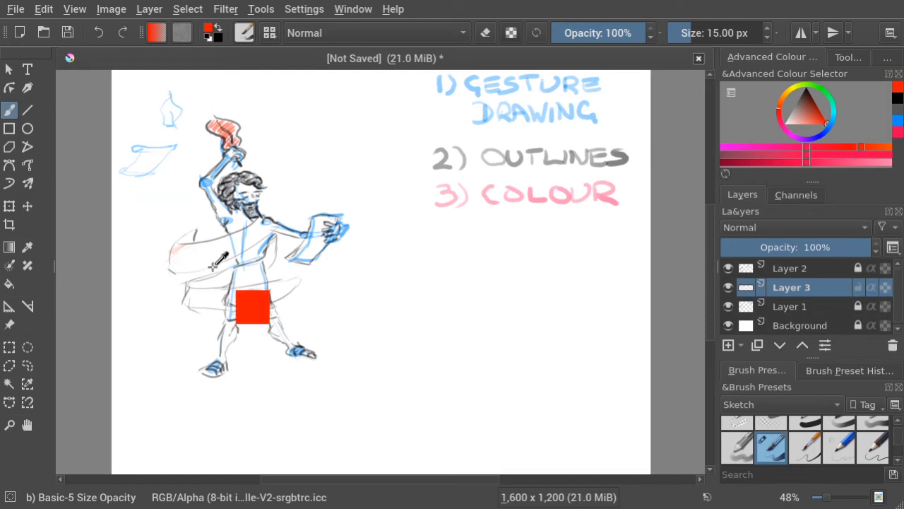
key(ctrl+z)
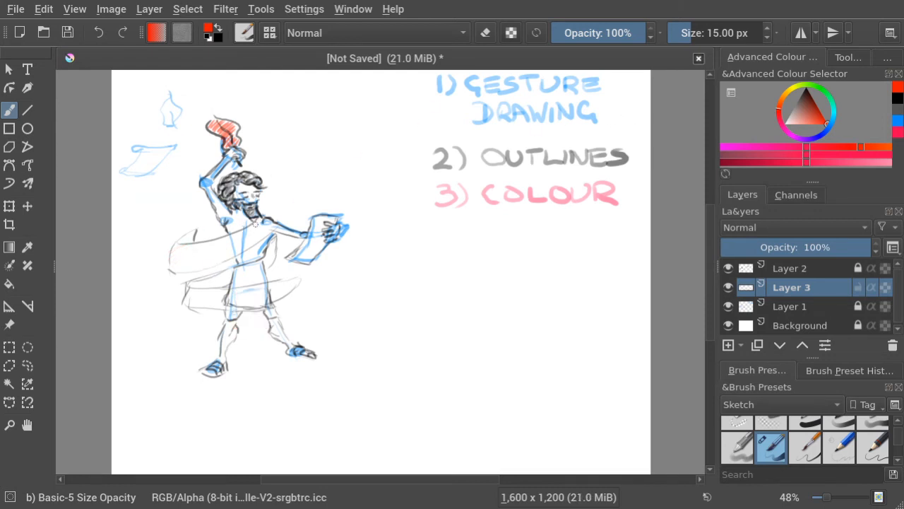
drag(262, 224, 207, 240)
drag(263, 230, 195, 254)
key(ctrl+z)
Rotate the canvas upside down, try long orange-red strokes along the sash's upper band, and undo them
key(6)
key(6)
key(6)
key(6)
key(6)
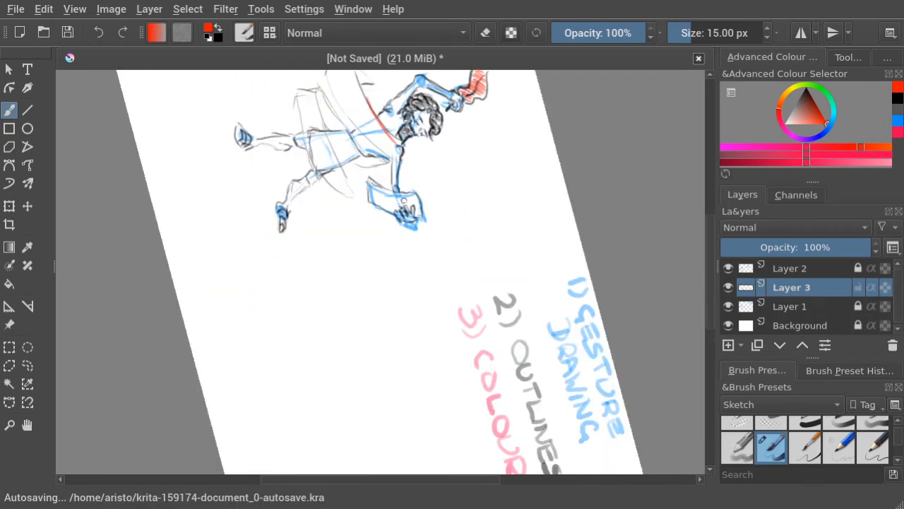
key(6)
key(6)
key(6)
key(6)
key(6)
key(6)
key(6)
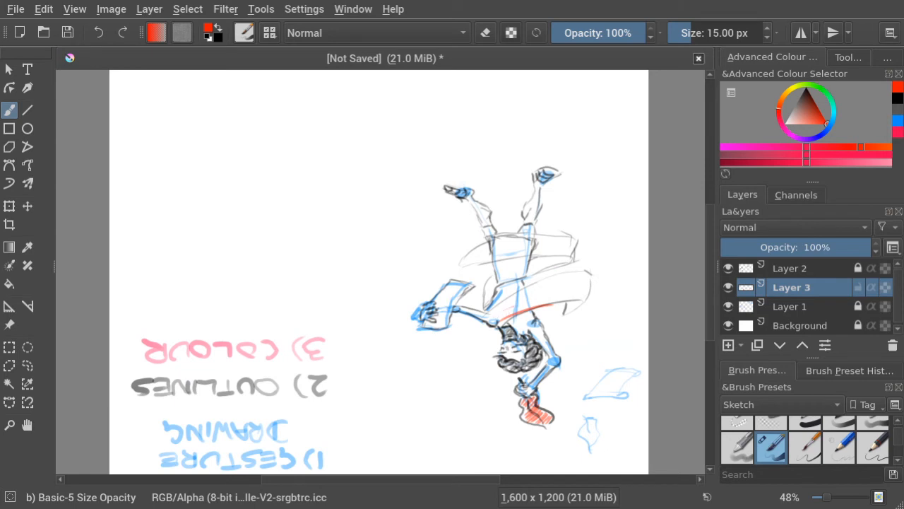
drag(520, 304, 569, 291)
ctrl+click(523, 309)
mouse_move(504, 312)
mouse_down()
mouse_move(570, 294)
mouse_move(581, 281)
mouse_up()
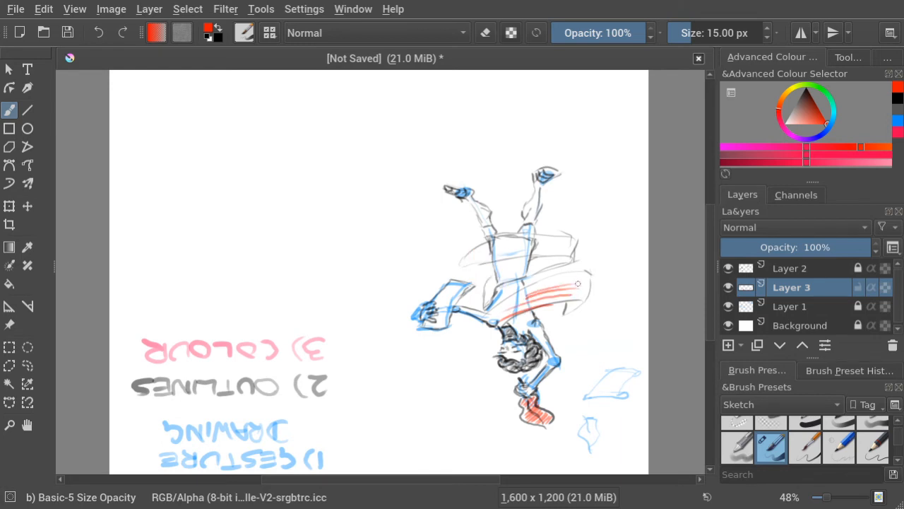
key(ctrl+z)
key(ctrl+z)
key(ctrl+z)
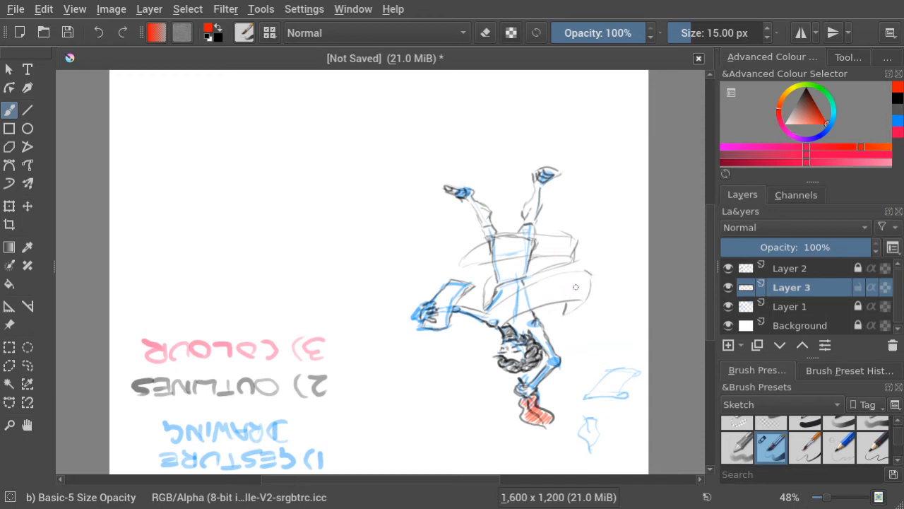
Reset the canvas rotation and hatch the sash's upper band across the torso in orange-red on Layer 3
key(5)
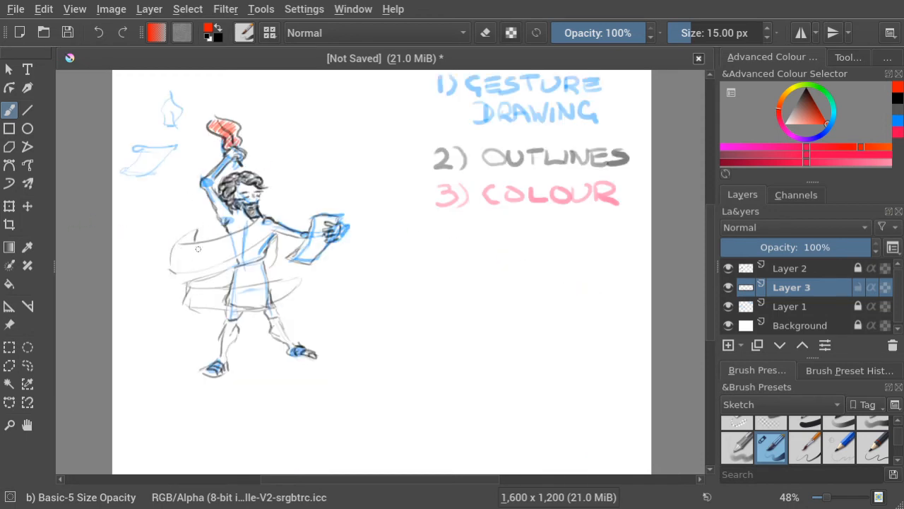
mouse_move(180, 247)
mouse_down()
mouse_move(174, 251)
mouse_move(187, 255)
mouse_move(196, 244)
mouse_move(183, 258)
mouse_move(242, 239)
mouse_move(227, 256)
mouse_move(269, 227)
mouse_move(224, 253)
mouse_up()
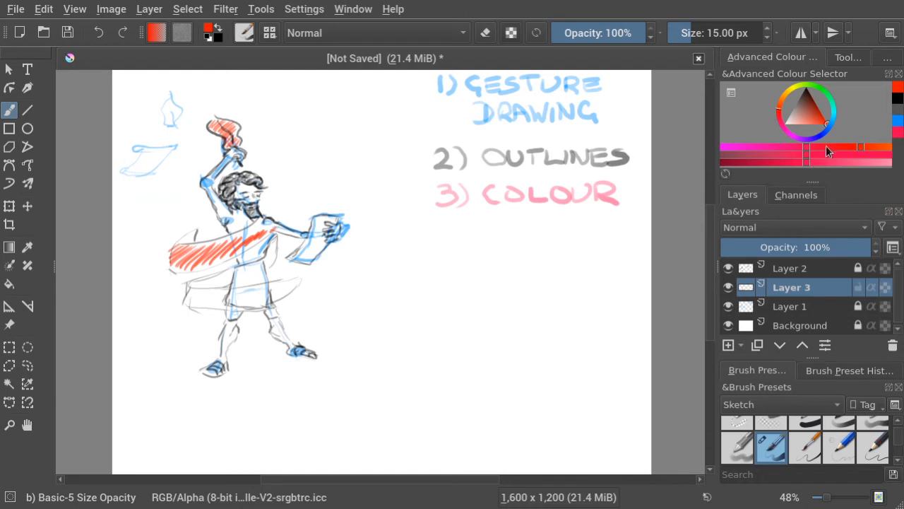
Try dark crimson shading on the sash's folds, undo it, and return to the orange-red brush colour
click(742, 162)
mouse_move(185, 238)
mouse_down()
mouse_move(195, 235)
mouse_move(185, 239)
mouse_up()
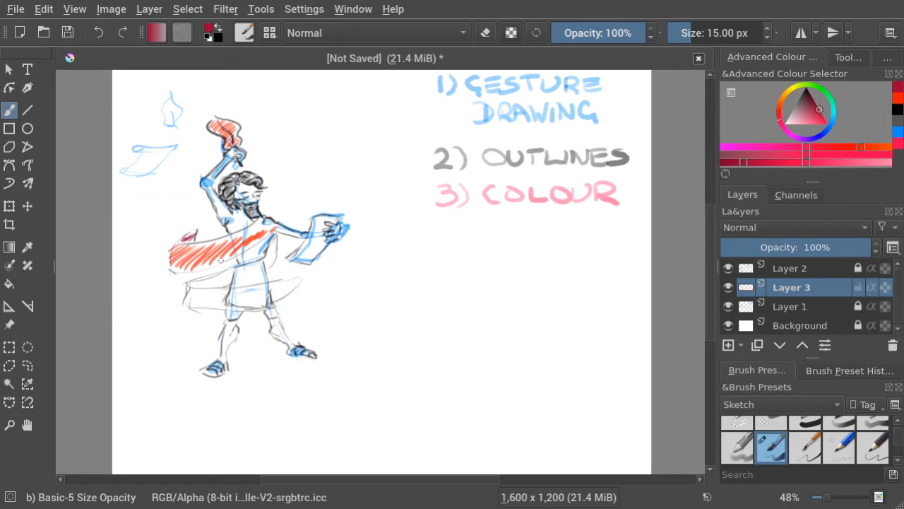
key(ctrl+z)
key(ctrl+z)
key(ctrl+z)
mouse_move(183, 239)
mouse_down()
mouse_move(194, 242)
mouse_move(184, 241)
mouse_up()
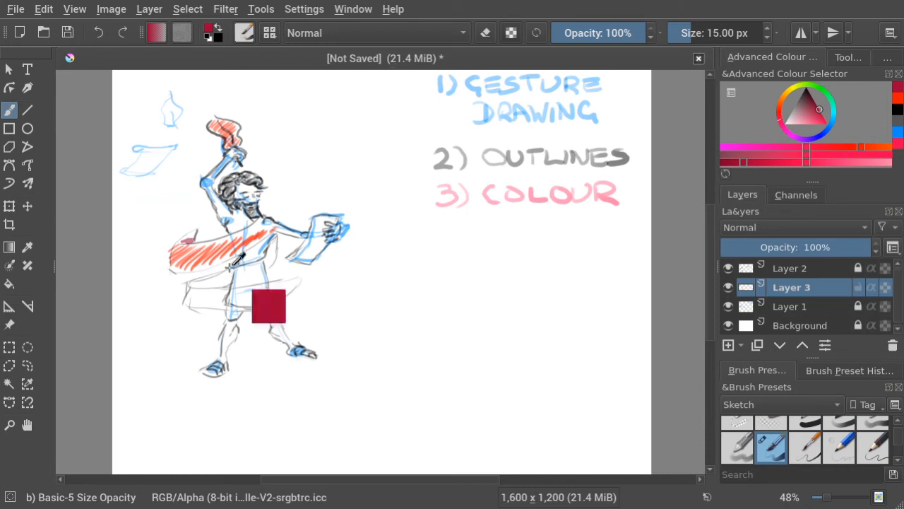
key(ctrl+z)
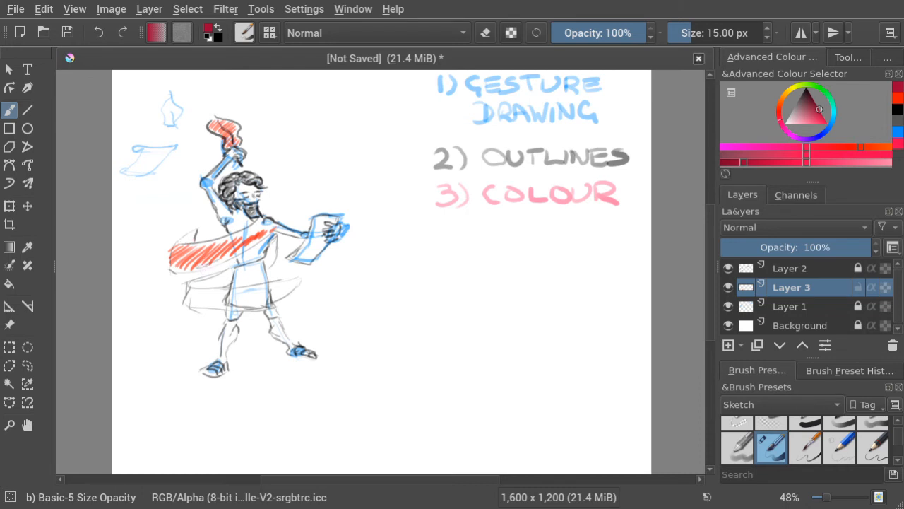
mouse_move(214, 264)
mouse_down()
mouse_move(237, 255)
mouse_move(189, 261)
mouse_move(229, 255)
mouse_up()
key(ctrl+z)
click(898, 99)
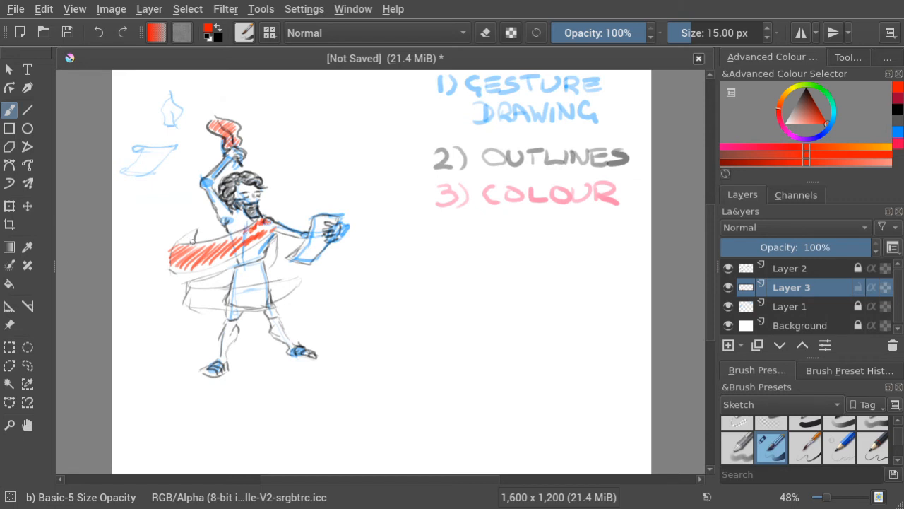
Hatch the sash's folded tip, its shoulder end and the lower bands around the robe in orange-red
drag(189, 236, 196, 231)
drag(257, 222, 267, 226)
drag(177, 243, 190, 237)
mouse_move(199, 279)
mouse_down()
mouse_move(229, 276)
mouse_move(189, 294)
mouse_move(205, 291)
mouse_move(193, 304)
mouse_move(220, 289)
mouse_move(215, 299)
mouse_move(243, 294)
mouse_move(233, 305)
mouse_move(258, 288)
mouse_move(264, 296)
mouse_move(305, 285)
mouse_move(280, 287)
mouse_up()
drag(290, 283, 301, 282)
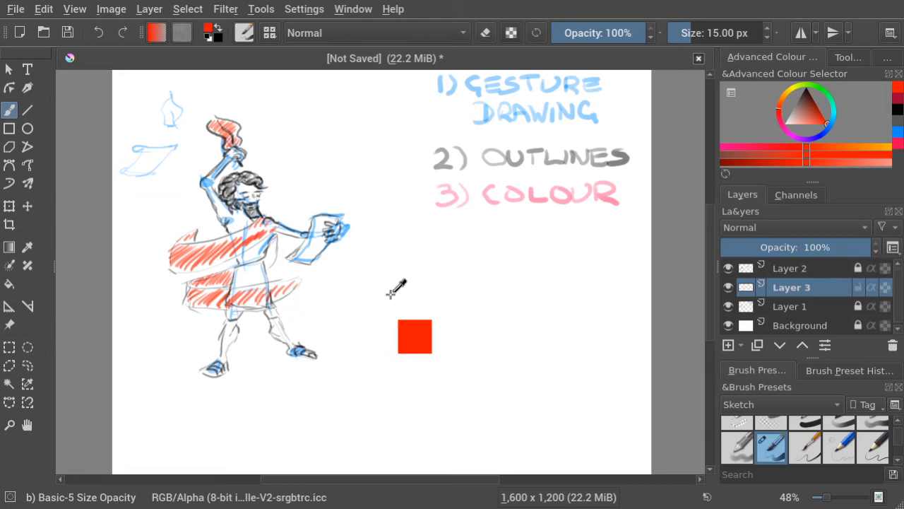
Undo the most recent orange-red strokes on the sash's lowest band
key(ctrl+z)
key(ctrl+z)
key(ctrl+z)
key(ctrl+z)
key(ctrl+z)
key(ctrl+z)
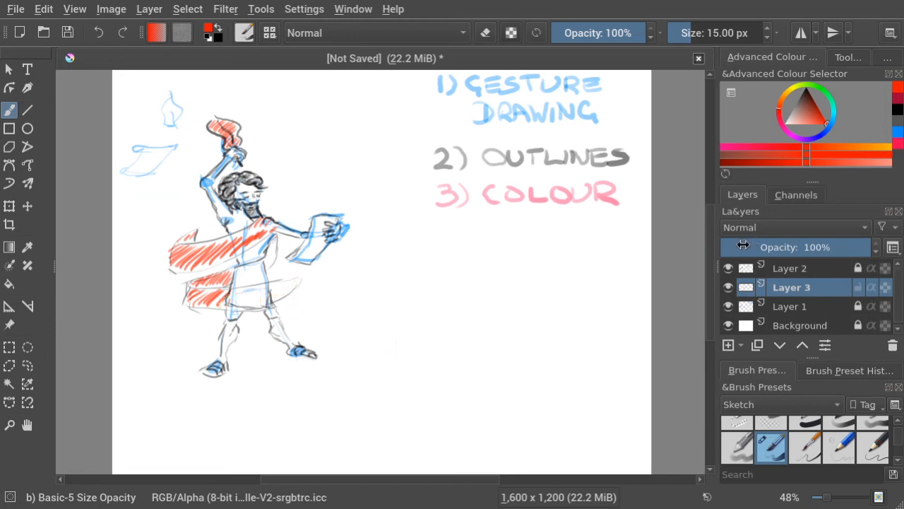
key(ctrl+z)
key(ctrl+z)
On Layer 2, redraw the sash's lowest band in black so it sweeps down across the robe's hem to a loose end
click(800, 270)
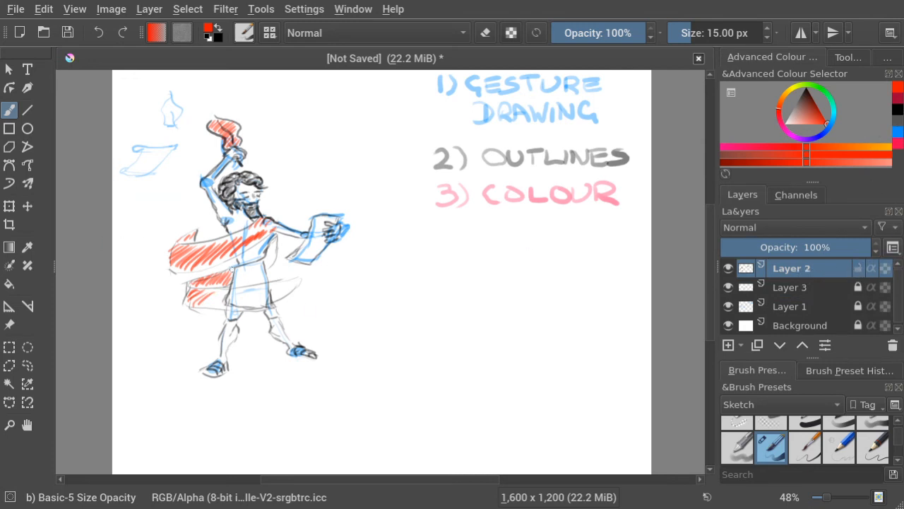
drag(195, 287, 243, 294)
key(ctrl+z)
click(898, 111)
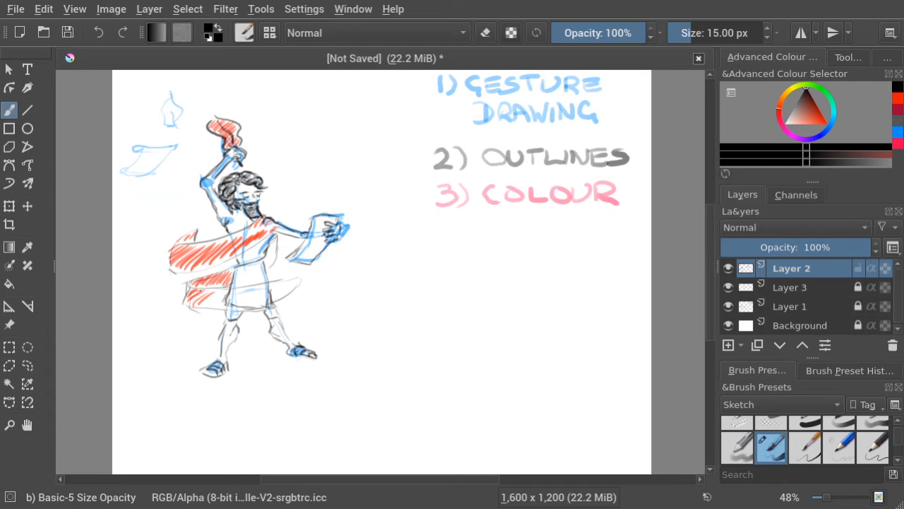
mouse_move(190, 288)
mouse_down()
mouse_move(244, 305)
mouse_move(247, 295)
mouse_move(308, 305)
mouse_up()
drag(284, 308, 306, 323)
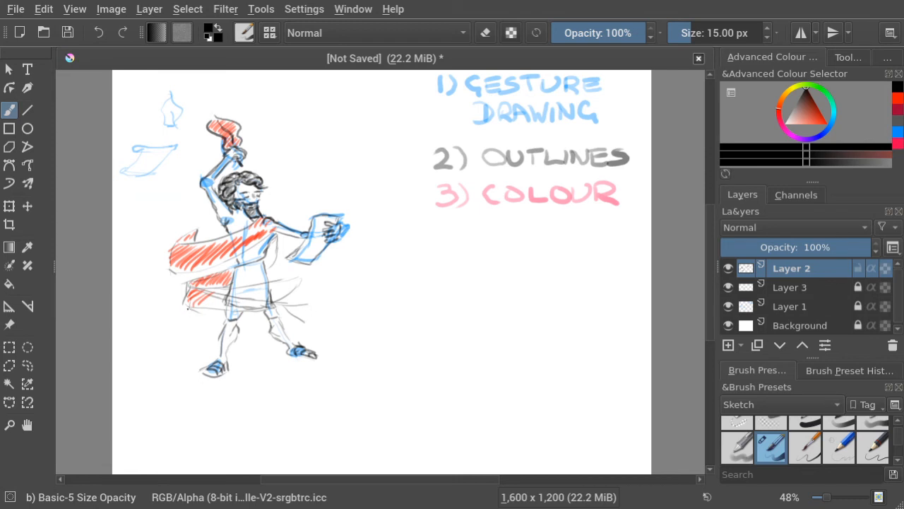
drag(186, 311, 302, 326)
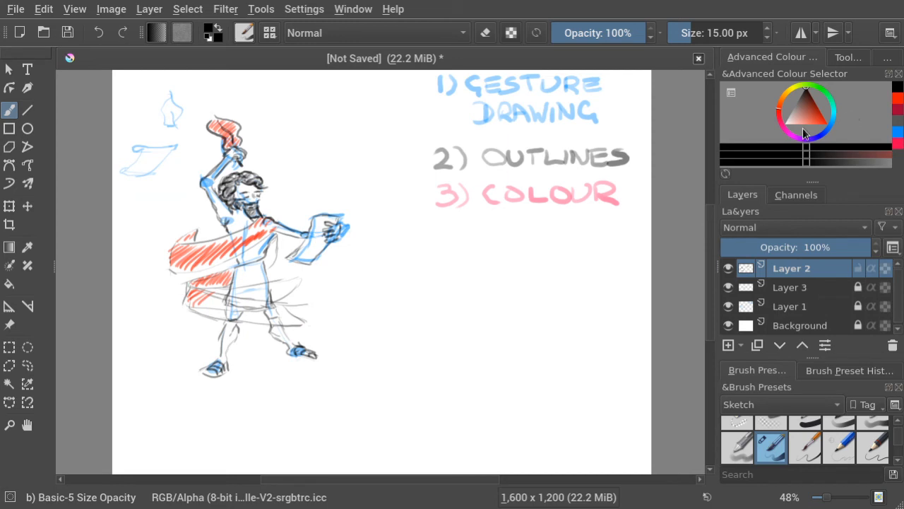
Erase the old sash end and the robe and leg outlines that cross the redrawn lowest band
key(e)
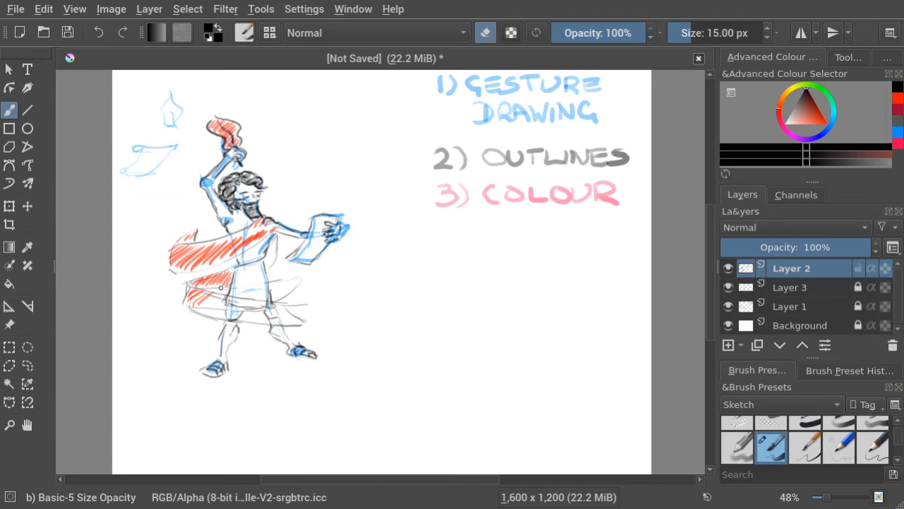
drag(271, 283, 301, 277)
key(e)
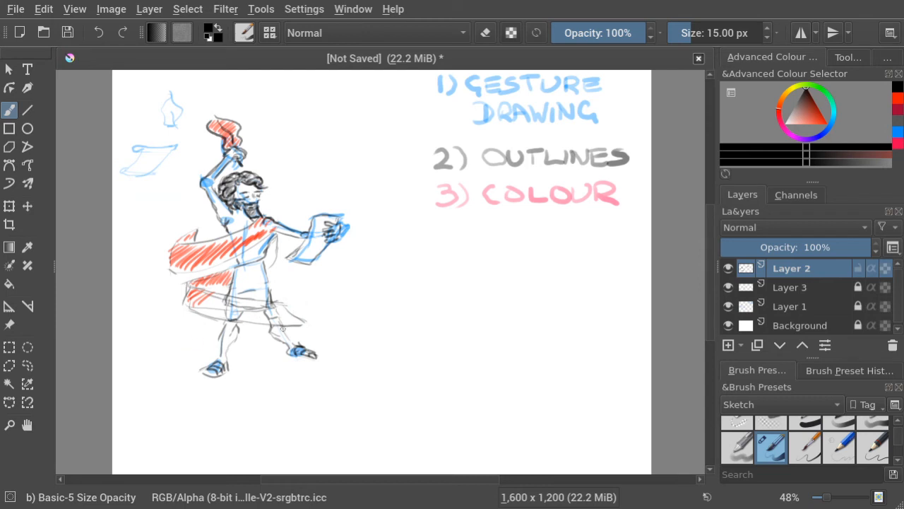
key(e)
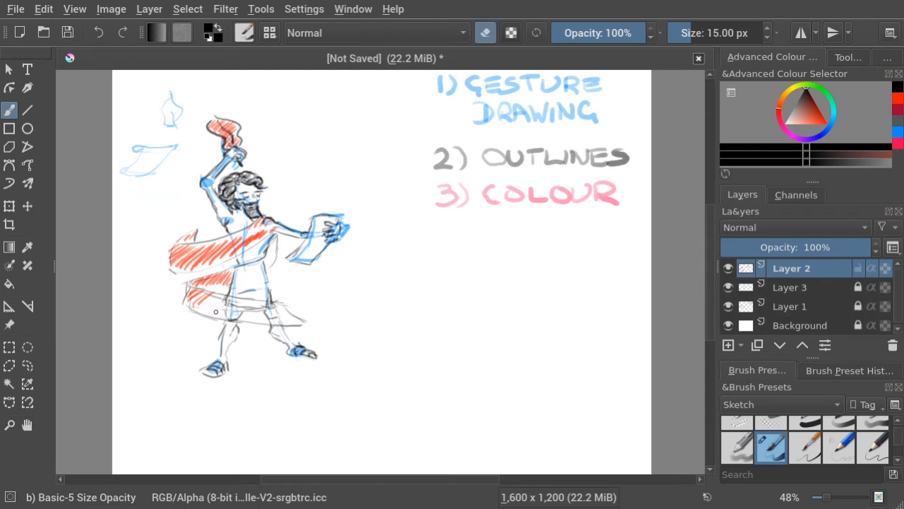
drag(200, 305, 255, 311)
mouse_move(242, 310)
mouse_down()
mouse_move(276, 313)
mouse_move(268, 315)
mouse_up()
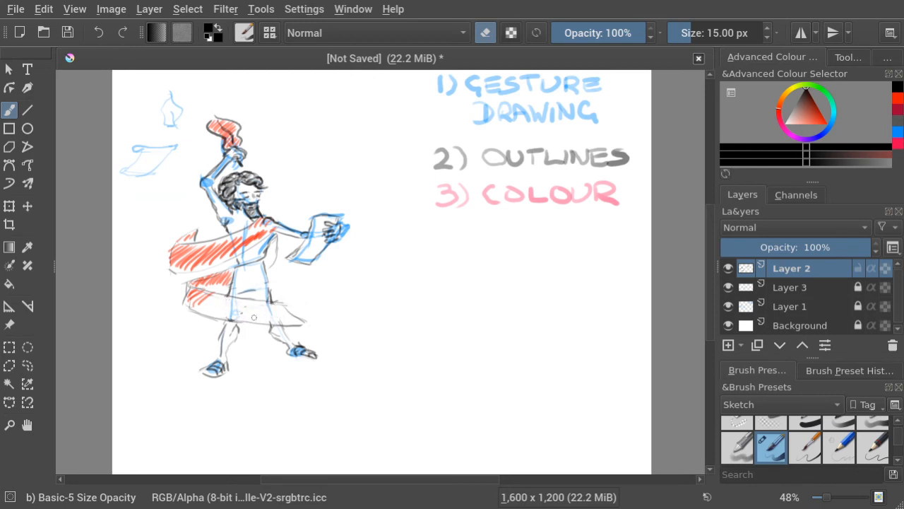
mouse_move(244, 311)
mouse_down()
mouse_move(226, 316)
mouse_move(245, 313)
mouse_up()
Lock Layer 2, activate the unlocked Layer 3 and hatch the redrawn lowest sash band in orange-red
click(899, 104)
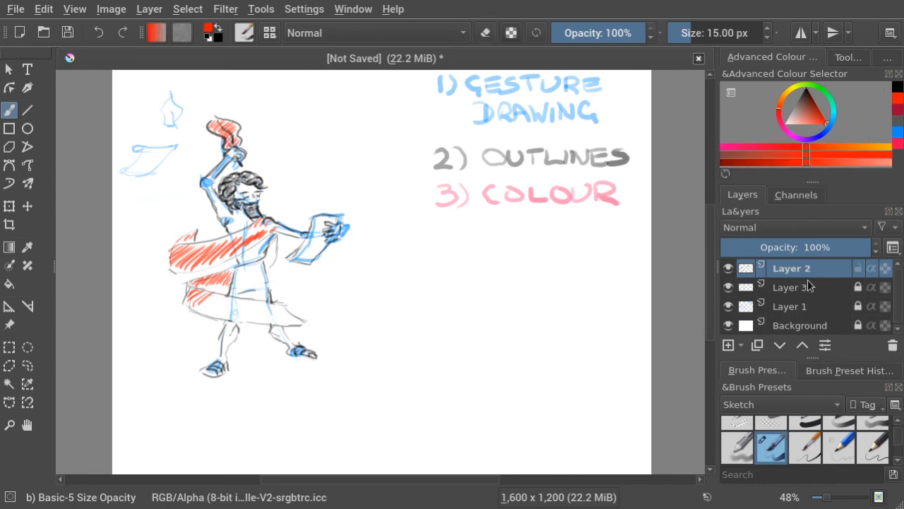
click(812, 287)
click(858, 270)
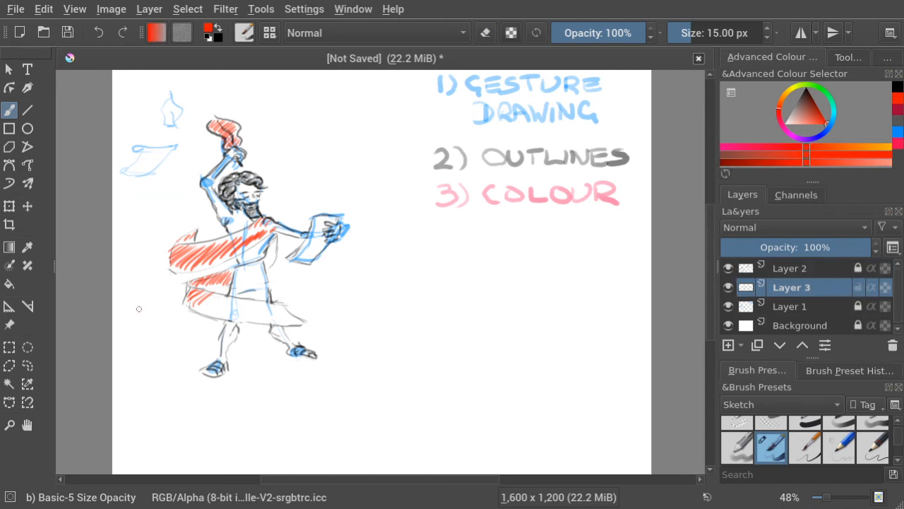
mouse_move(215, 298)
mouse_down()
mouse_move(198, 307)
mouse_move(233, 318)
mouse_up()
mouse_move(258, 307)
mouse_down()
mouse_move(237, 319)
mouse_move(260, 305)
mouse_move(245, 317)
mouse_move(251, 302)
mouse_move(218, 311)
mouse_move(253, 301)
mouse_move(267, 303)
mouse_move(252, 318)
mouse_move(296, 326)
mouse_up()
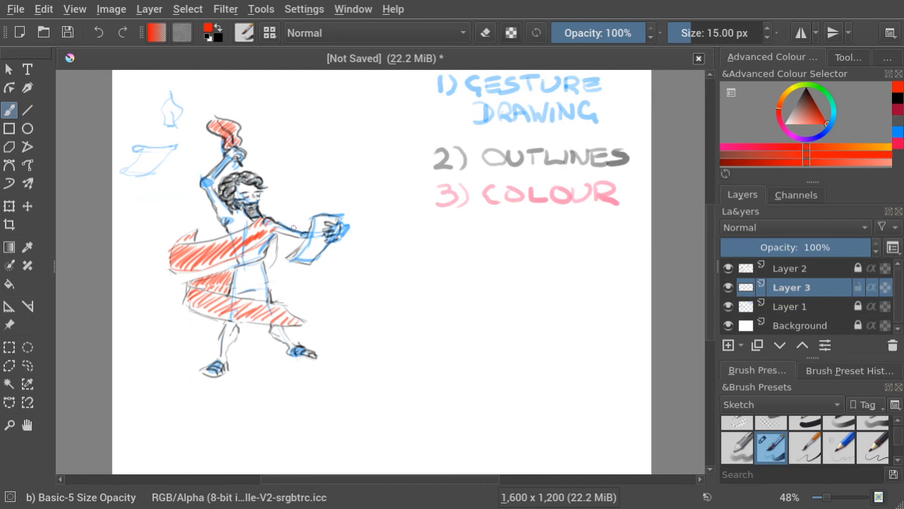
Try a few more orange-red strokes along the upper edge of the sash's upper band, and undo them
drag(196, 243, 235, 233)
key(ctrl+z)
key(ctrl+z)
key(ctrl+z)
key(ctrl+z)
Choose a dark brown and hatch the raised hand, the arm and the bare chest above the sash on Layer 3
click(811, 118)
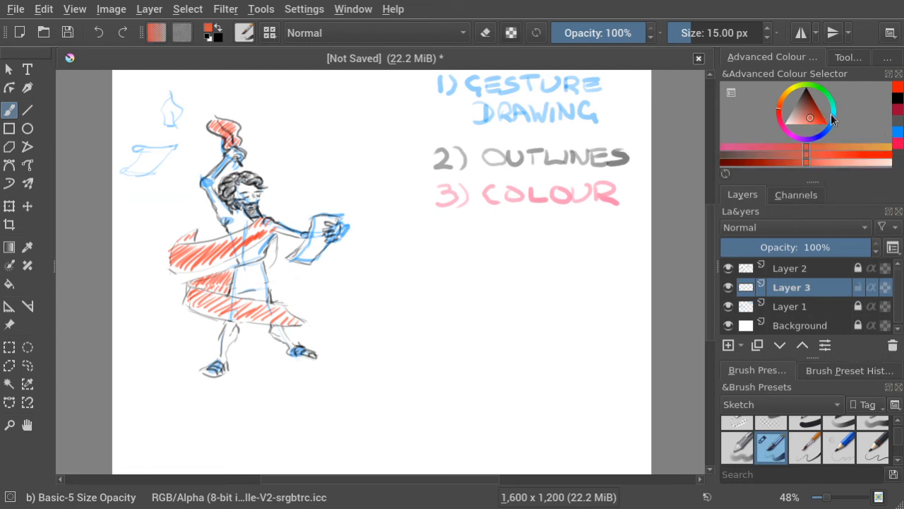
drag(813, 110, 830, 102)
click(873, 147)
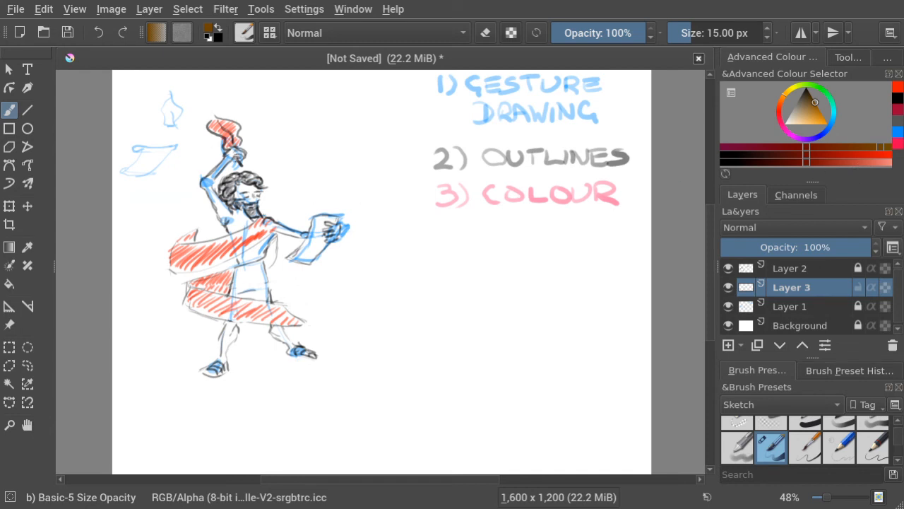
drag(228, 153, 231, 156)
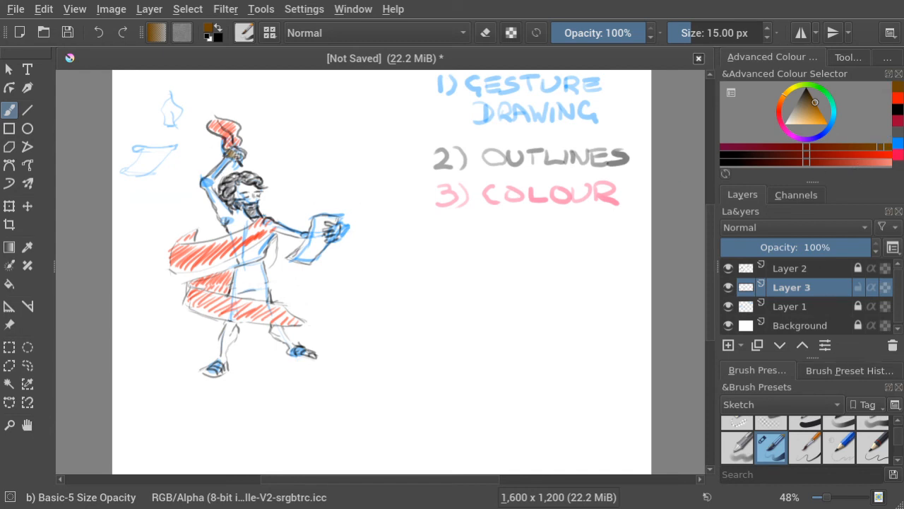
mouse_move(217, 171)
mouse_down()
mouse_move(230, 157)
mouse_move(223, 166)
mouse_up()
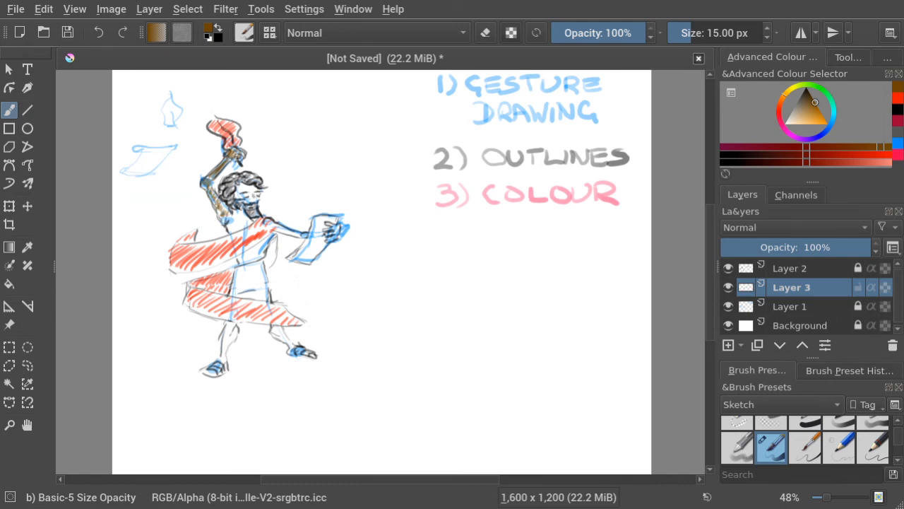
drag(227, 210, 235, 212)
click(729, 309)
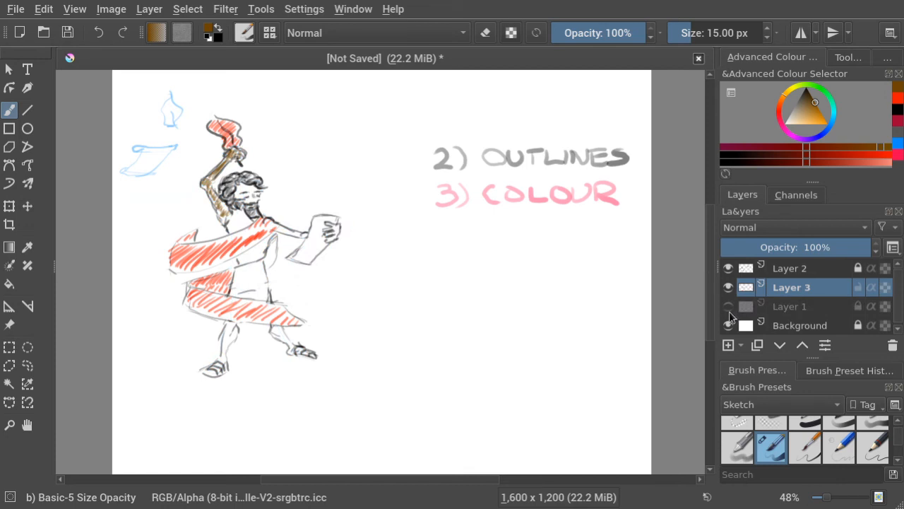
click(730, 308)
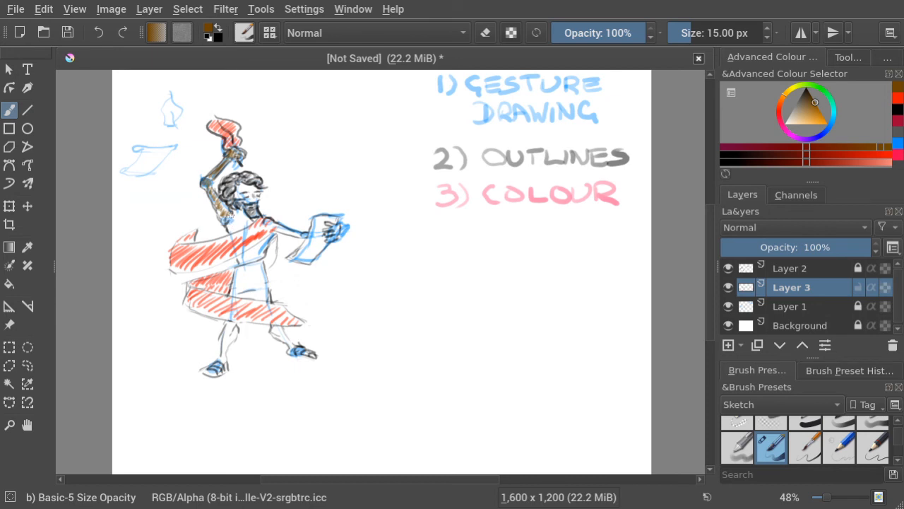
mouse_move(231, 215)
mouse_down()
mouse_move(225, 224)
mouse_move(235, 229)
mouse_up()
Hatch both legs and feet in dark brown, undo the last two strokes and go over the legs again
drag(234, 322, 222, 340)
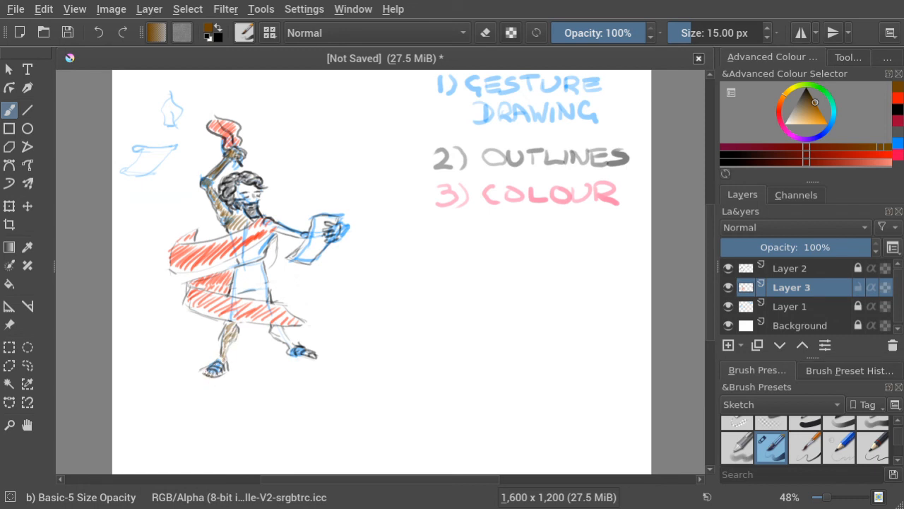
drag(205, 372, 215, 374)
drag(307, 356, 303, 351)
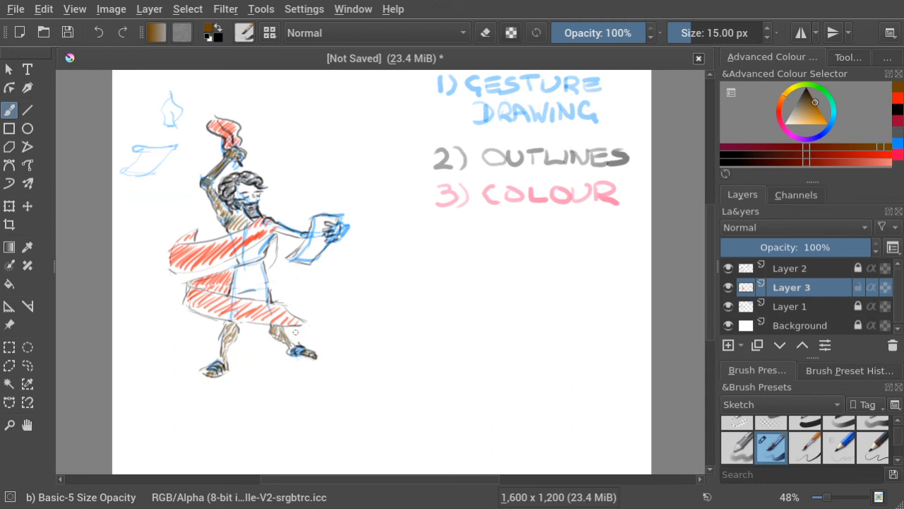
key(ctrl+z)
key(ctrl+z)
drag(287, 337, 282, 331)
drag(229, 332, 225, 322)
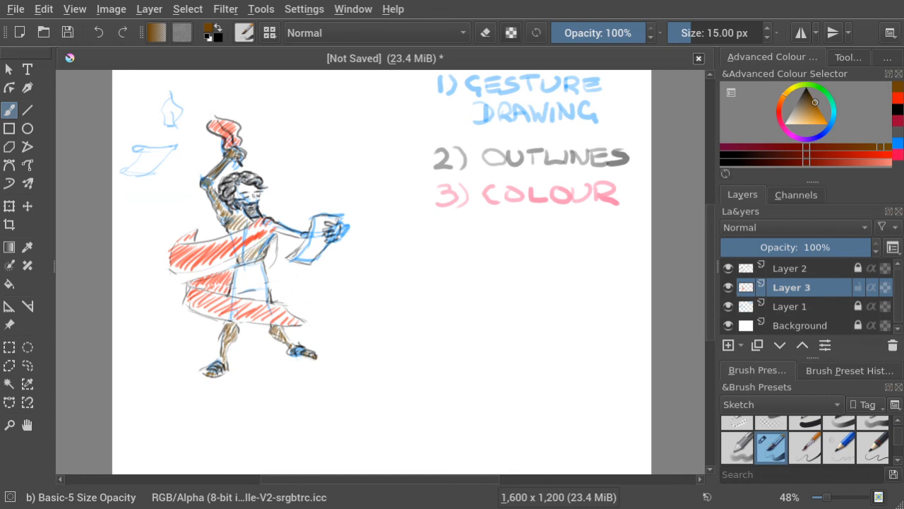
Hatch the outstretched arm, the hand holding the scroll and the face in dark brown
mouse_move(280, 228)
mouse_down()
mouse_move(303, 236)
mouse_move(281, 229)
mouse_up()
drag(327, 223, 338, 225)
mouse_move(248, 187)
mouse_down()
mouse_move(238, 197)
mouse_move(246, 202)
mouse_up()
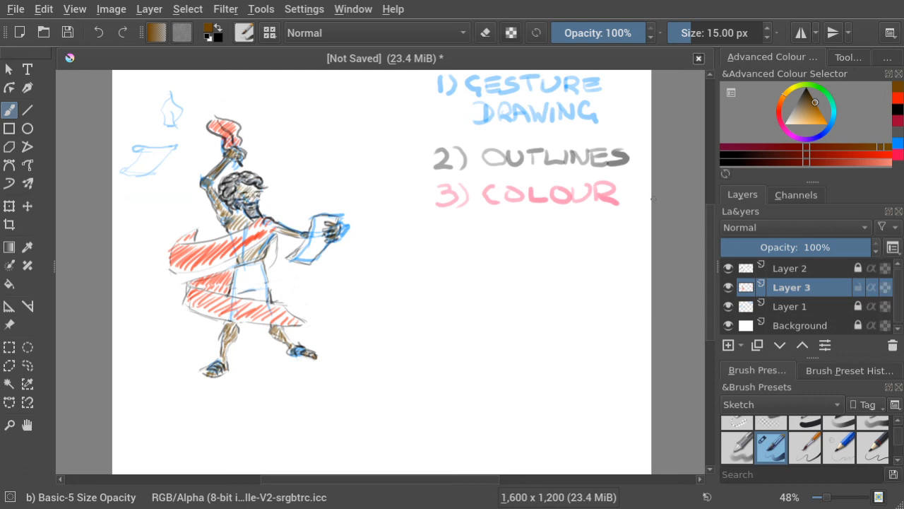
Lock Layer 3, unlock and activate Layer 2, and touch up the outlines in black
click(857, 268)
click(858, 287)
click(812, 269)
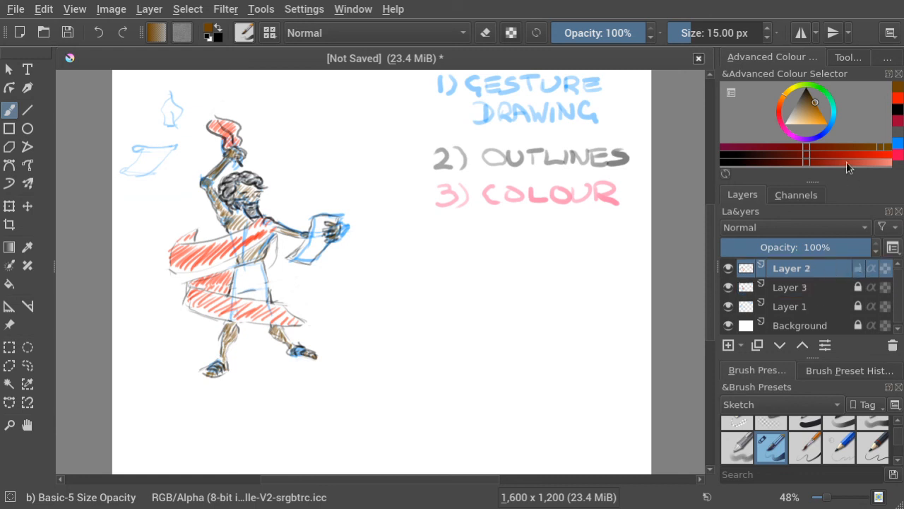
click(898, 112)
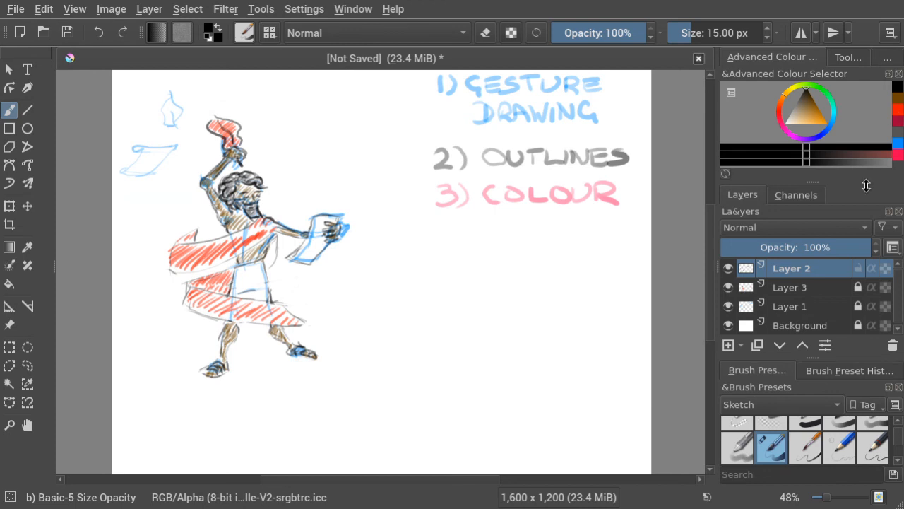
Return to the unlocked Layer 3, choose a dark green and hatch the robe between the sash's bands
click(828, 291)
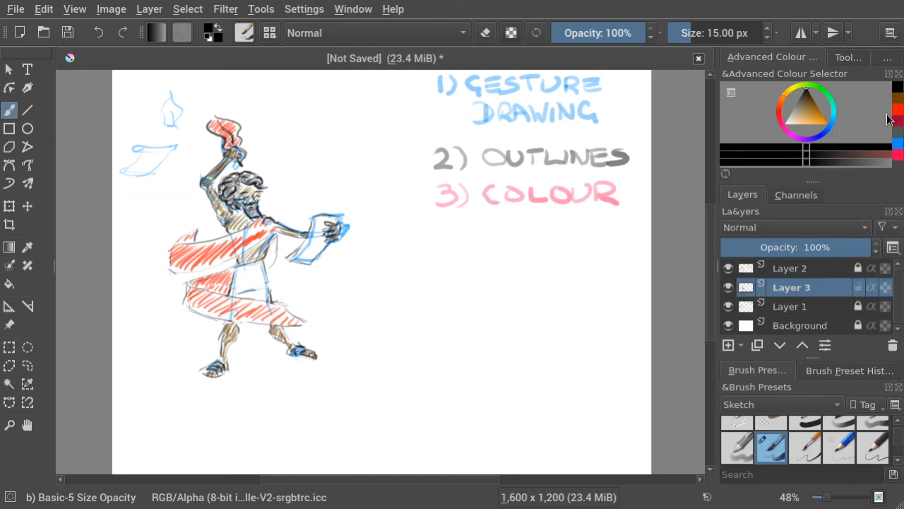
click(821, 94)
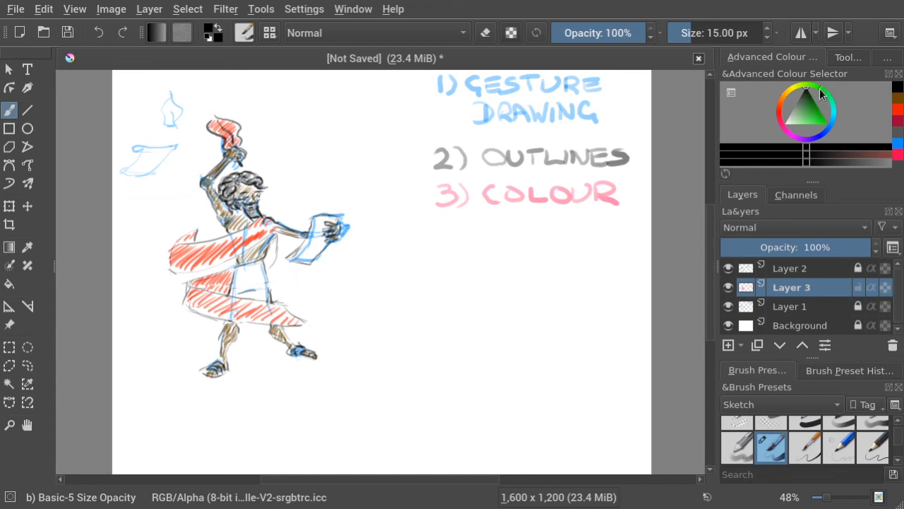
click(814, 101)
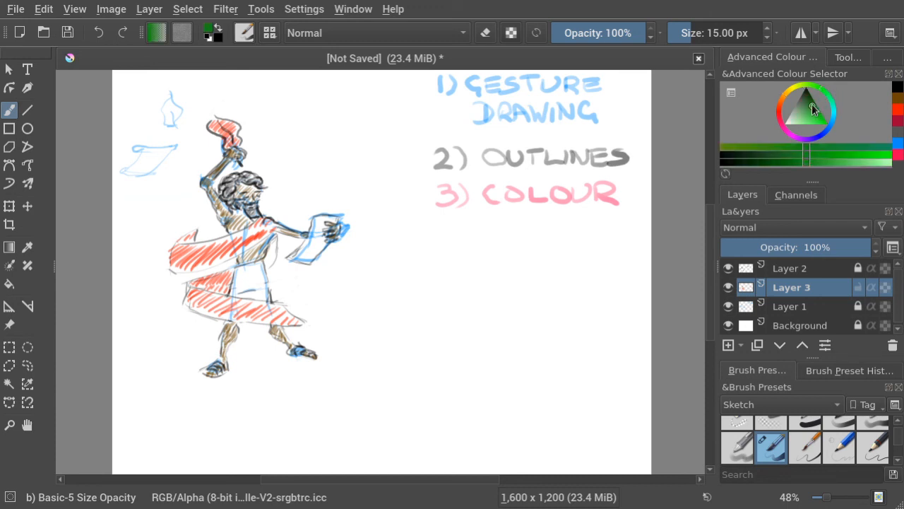
click(838, 165)
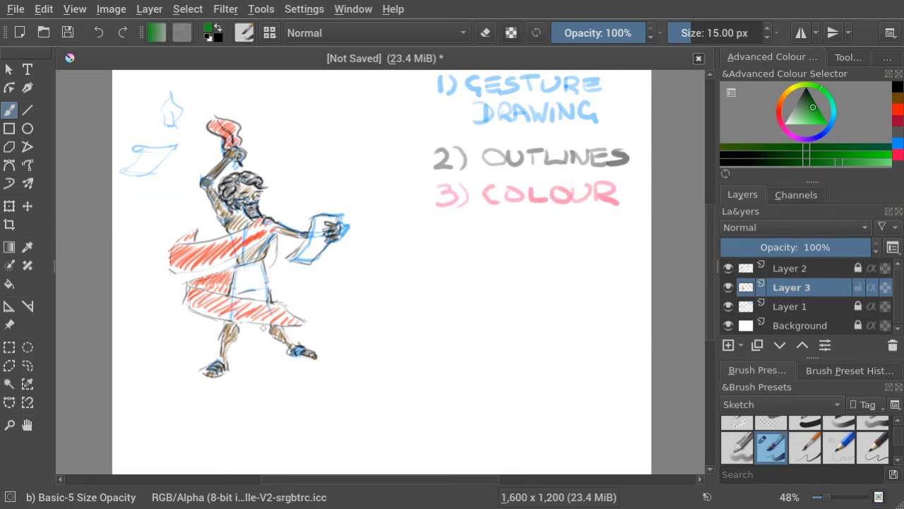
mouse_move(232, 289)
mouse_down()
mouse_move(255, 301)
mouse_move(246, 273)
mouse_move(266, 299)
mouse_move(256, 267)
mouse_move(261, 274)
mouse_up()
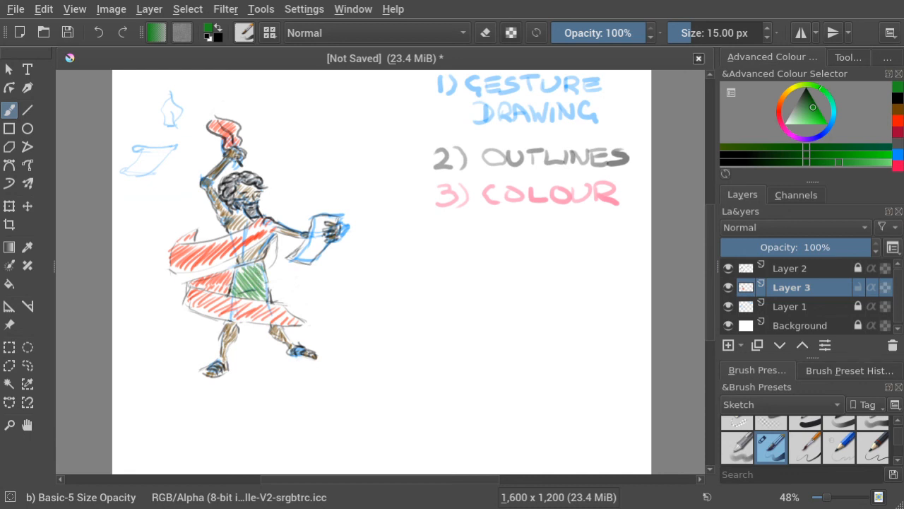
Mix an ochre and hatch the scroll in two passes, undoing the surplus stroke
click(798, 92)
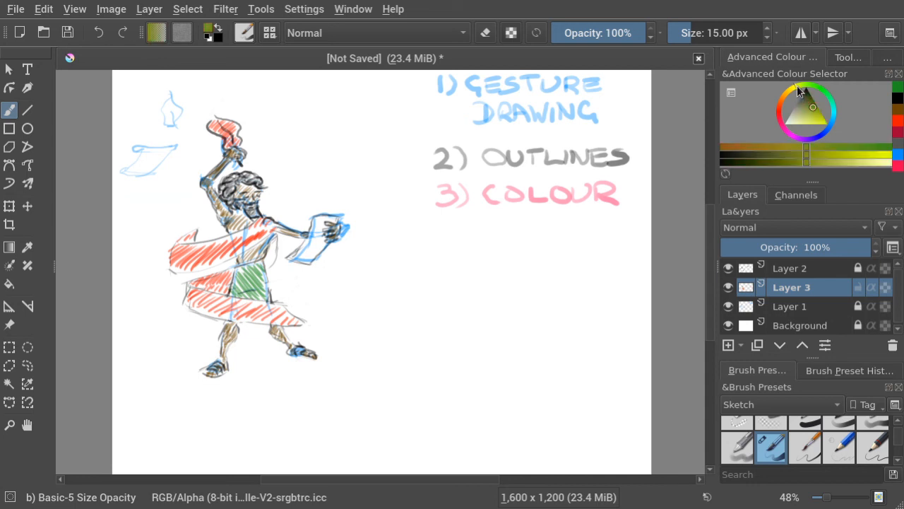
click(838, 162)
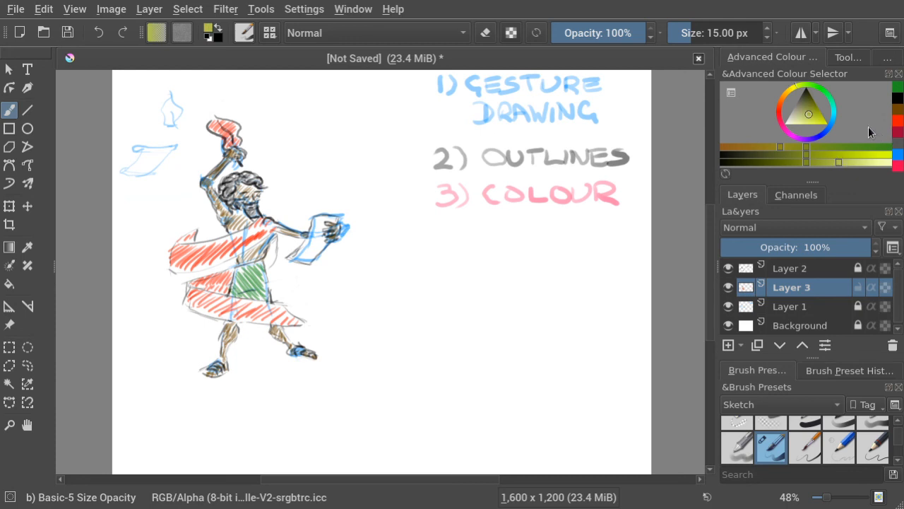
click(791, 96)
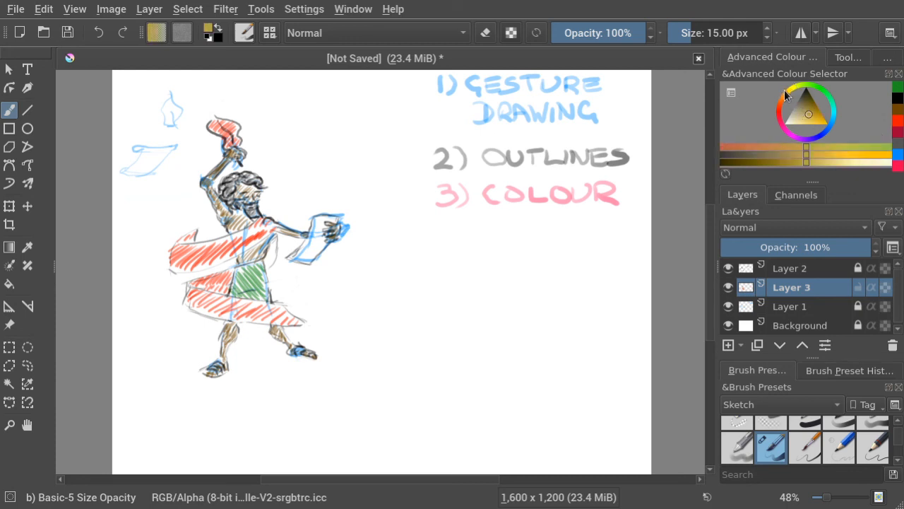
click(785, 146)
mouse_move(315, 219)
mouse_down()
mouse_move(298, 255)
mouse_move(312, 257)
mouse_move(318, 240)
mouse_up()
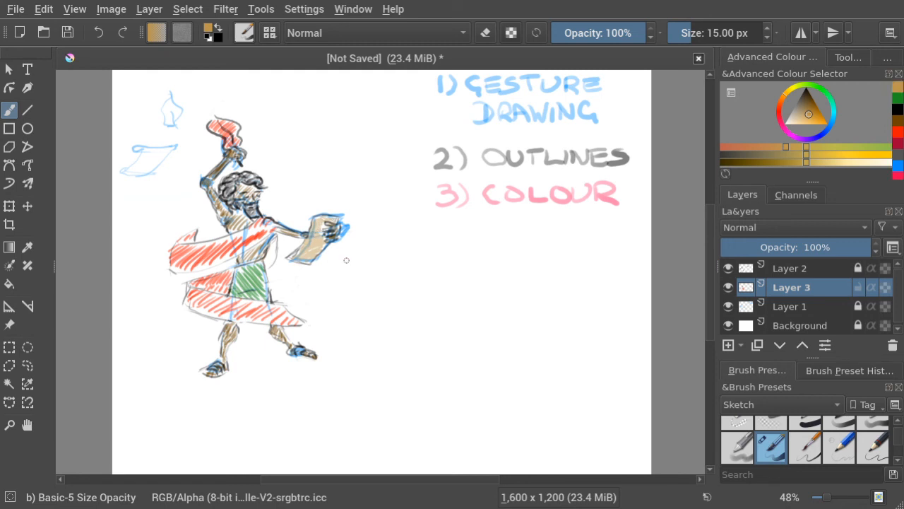
mouse_move(311, 243)
mouse_down()
mouse_move(352, 272)
mouse_move(327, 263)
mouse_move(331, 254)
mouse_move(300, 257)
mouse_move(315, 232)
mouse_up()
key(ctrl+z)
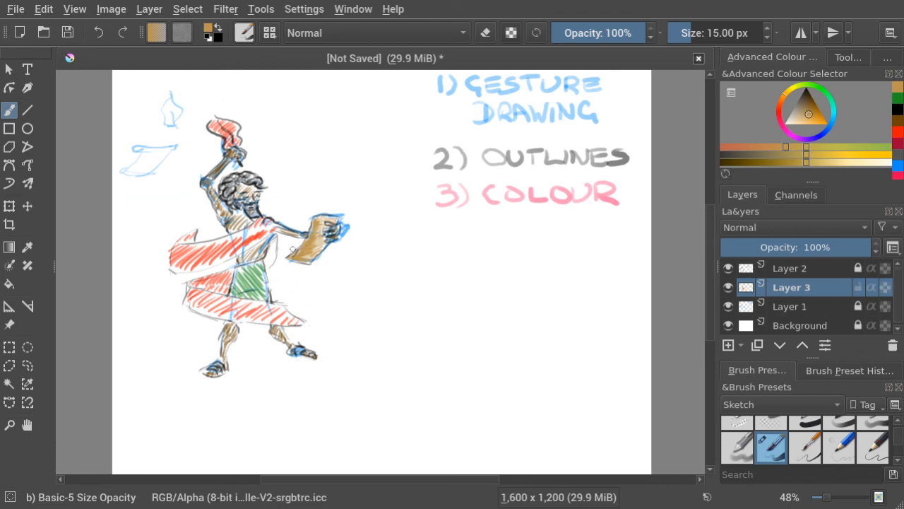
Compare the figure with Layer 1 hidden, then unlock that layer and erase stray blue sketch lines around the hands, raised arm, shoulder and feet
click(728, 306)
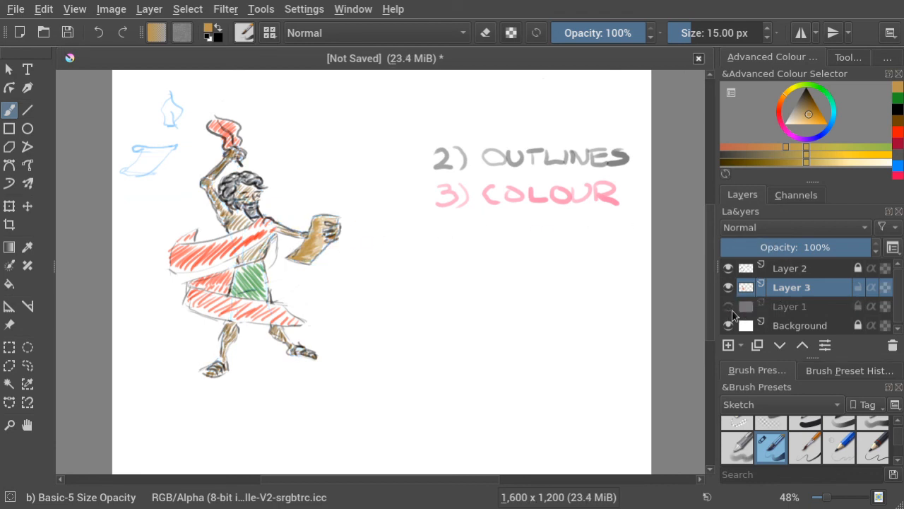
click(729, 308)
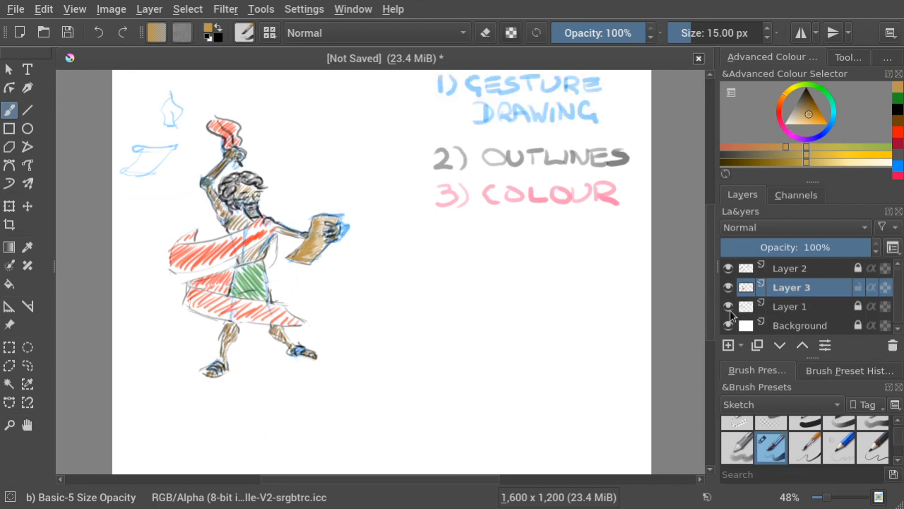
click(807, 308)
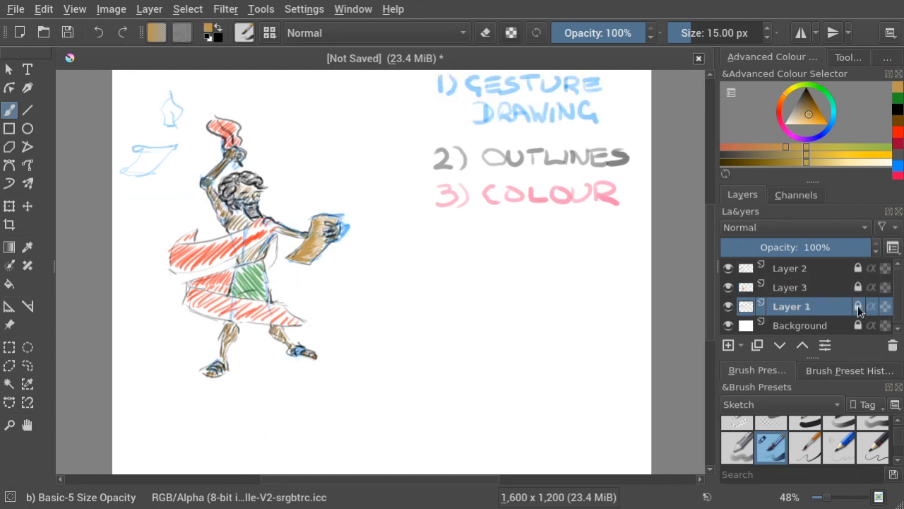
click(858, 305)
key(e)
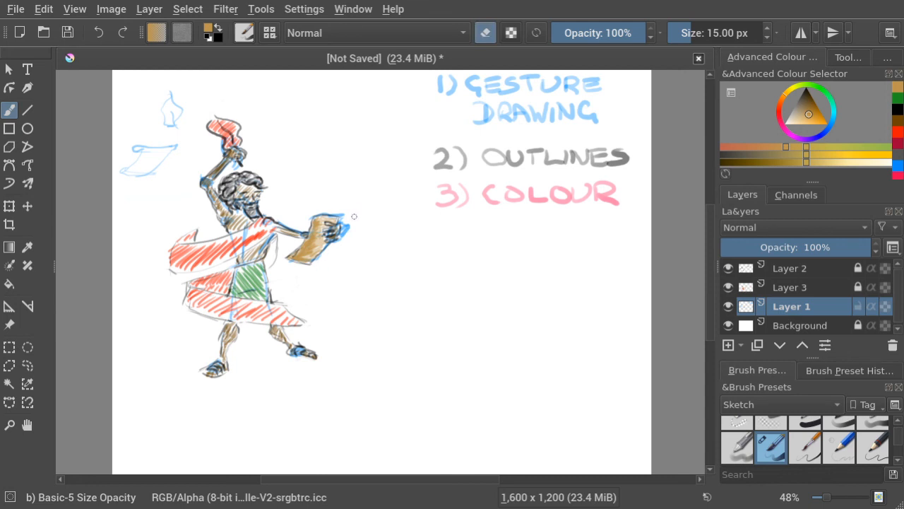
mouse_move(344, 226)
mouse_down()
mouse_move(343, 214)
mouse_move(330, 214)
mouse_up()
drag(236, 164, 236, 164)
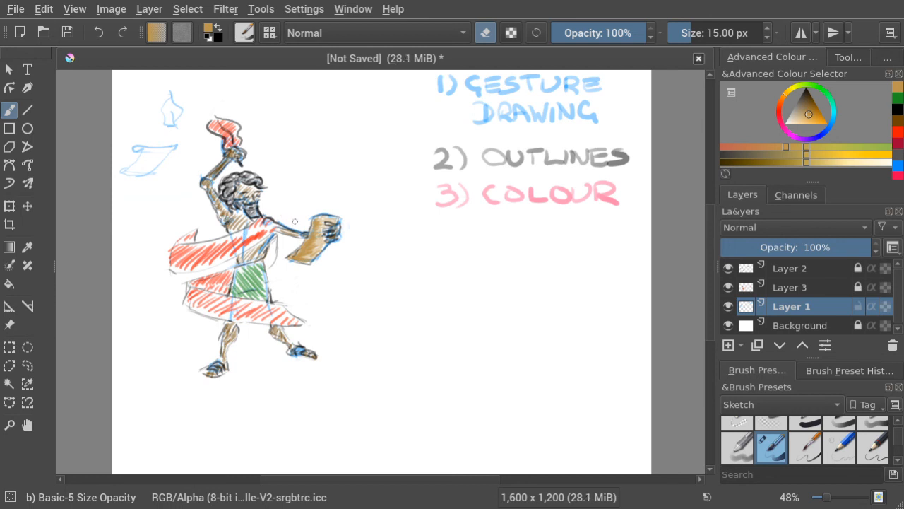
ctrl+click(316, 224)
drag(264, 224, 269, 222)
Unlock and activate Layer 2, clean up the outline at the front shoulder with the eraser, and redraw the sash's edge there in black
click(858, 267)
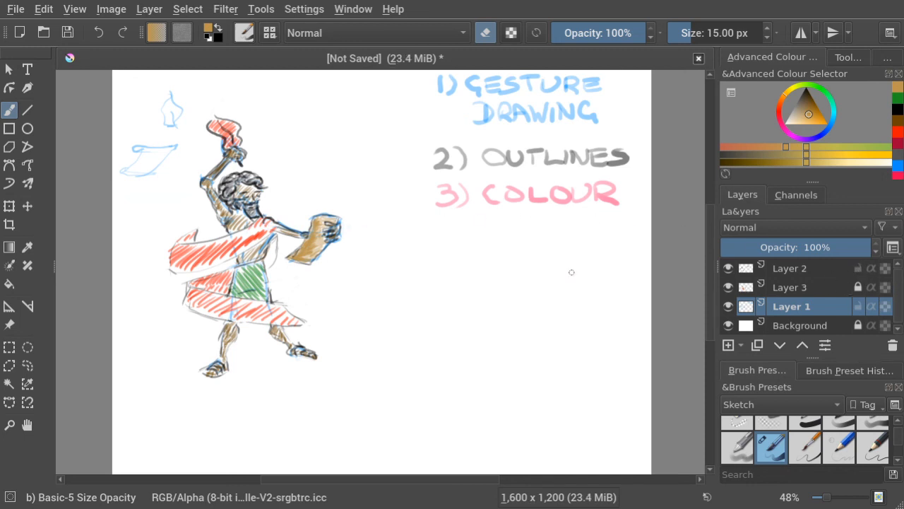
click(809, 273)
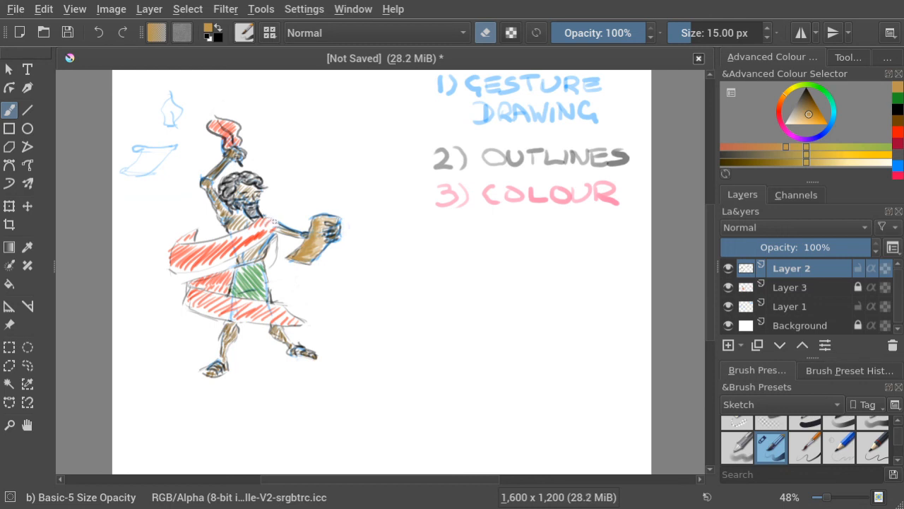
key(e)
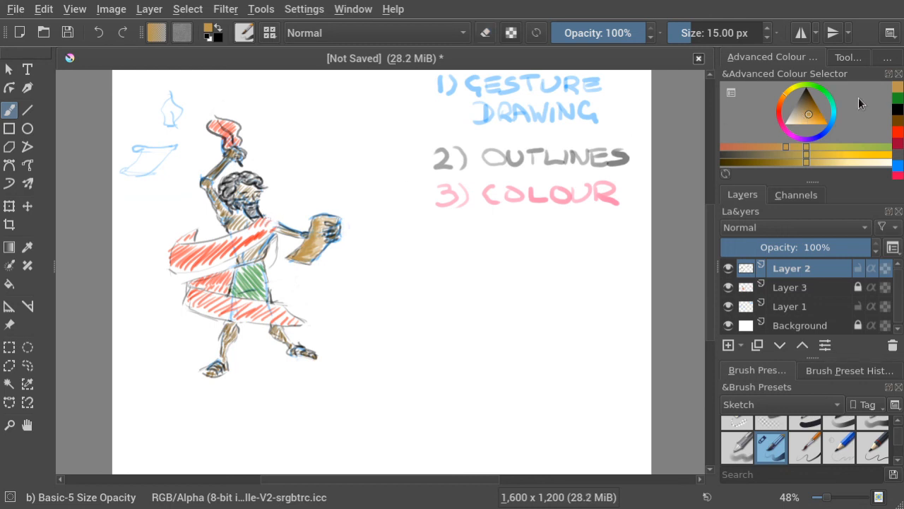
key(d)
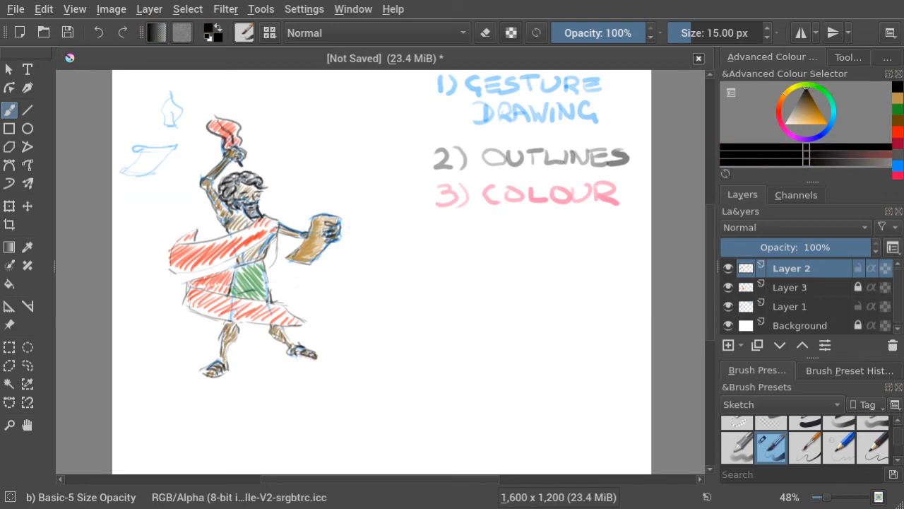
drag(280, 223, 269, 238)
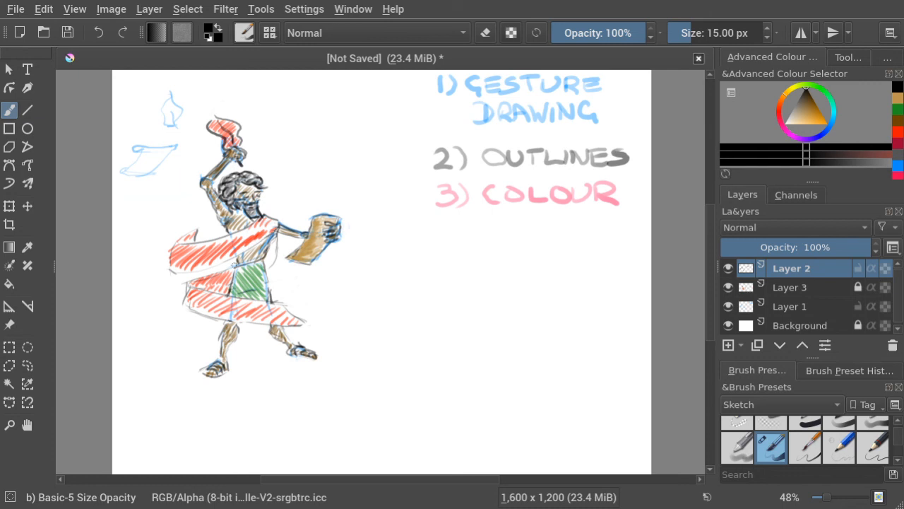